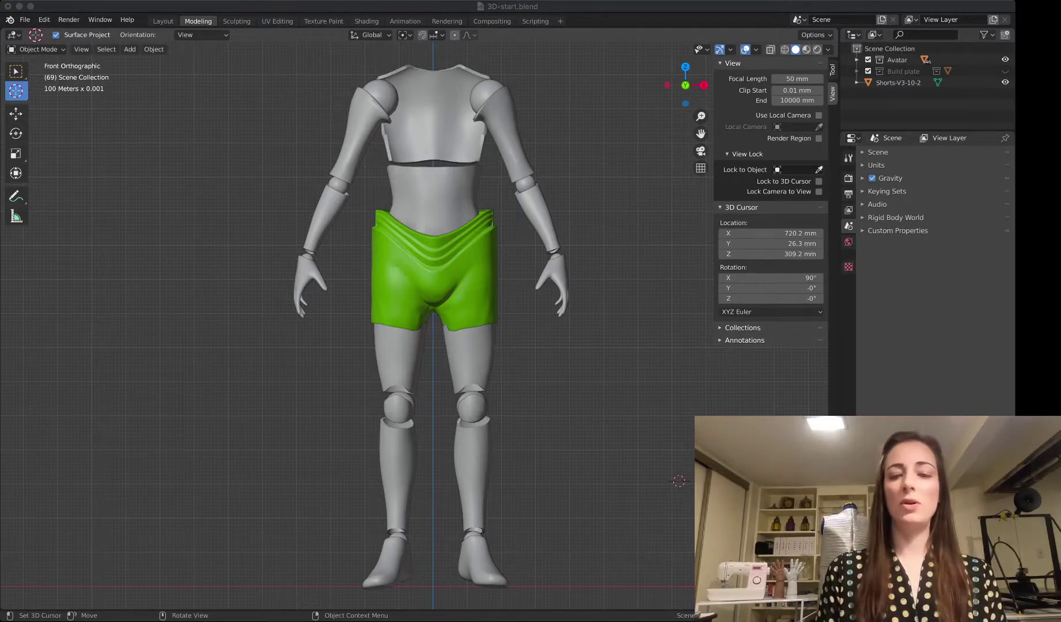
pyautogui.click(141, 244)
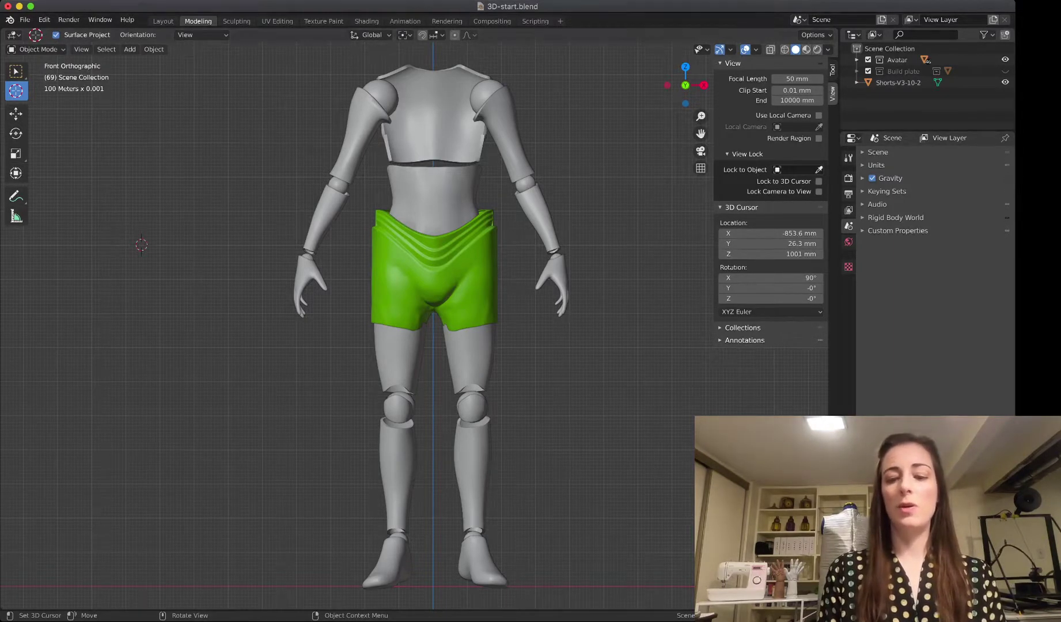
pyautogui.press('shift')
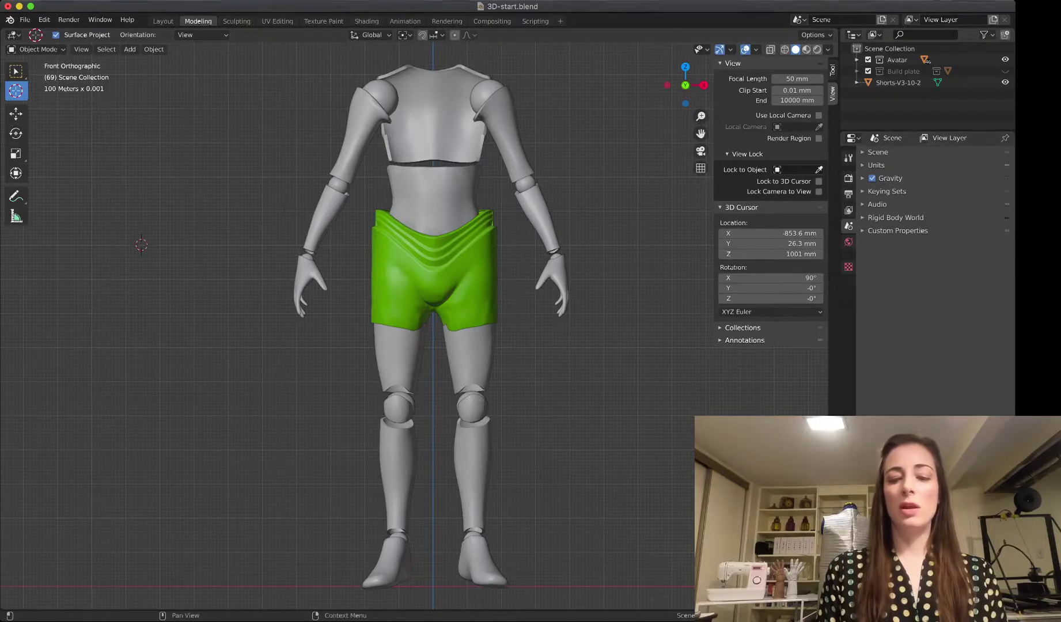
pyautogui.press('super+Tab')
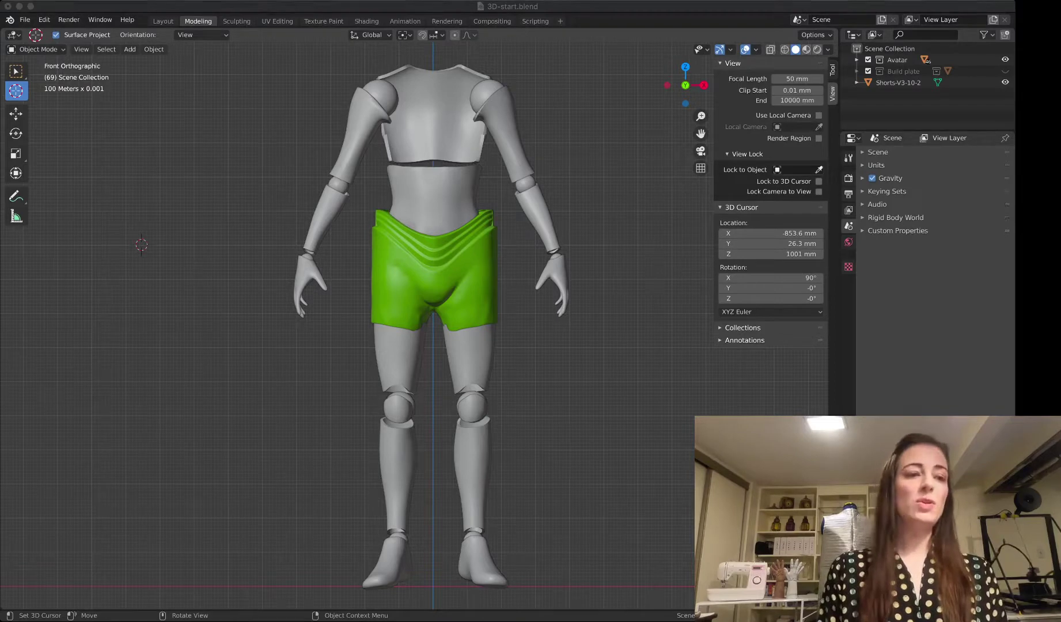
pyautogui.click(160, 314)
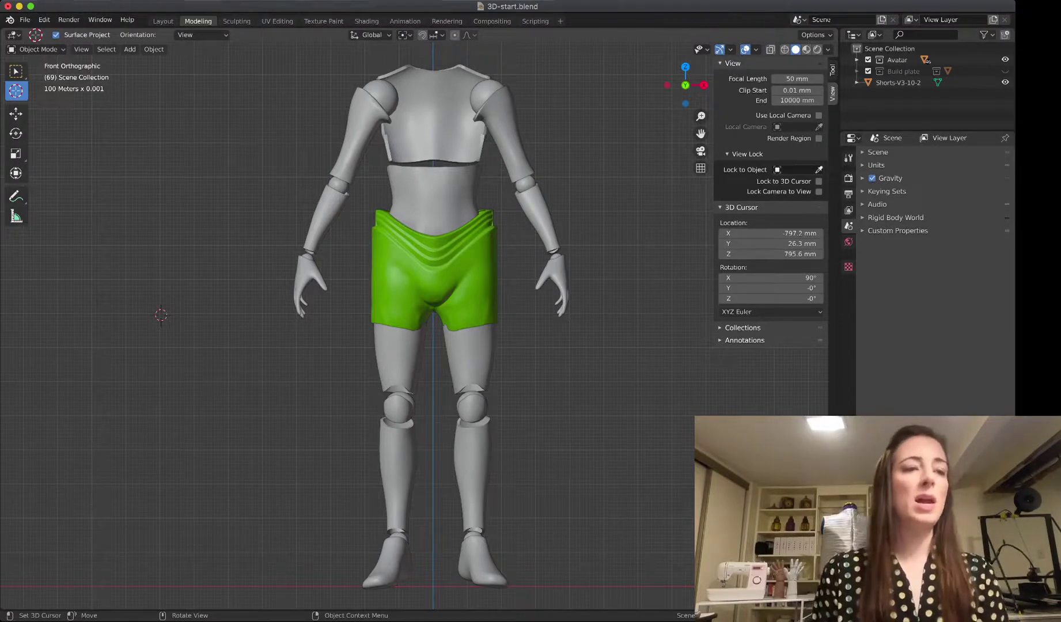
# Import the right C3PO thigh STL file into the scene.
pyautogui.click(44, 19)
pyautogui.moveTo(25, 20)
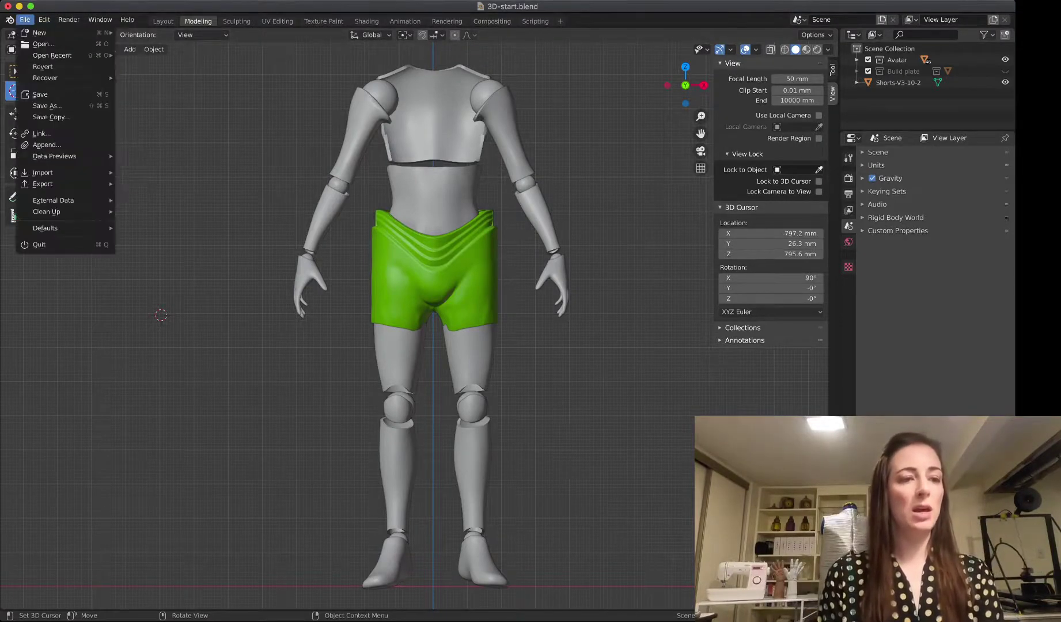
pyautogui.moveTo(43, 173)
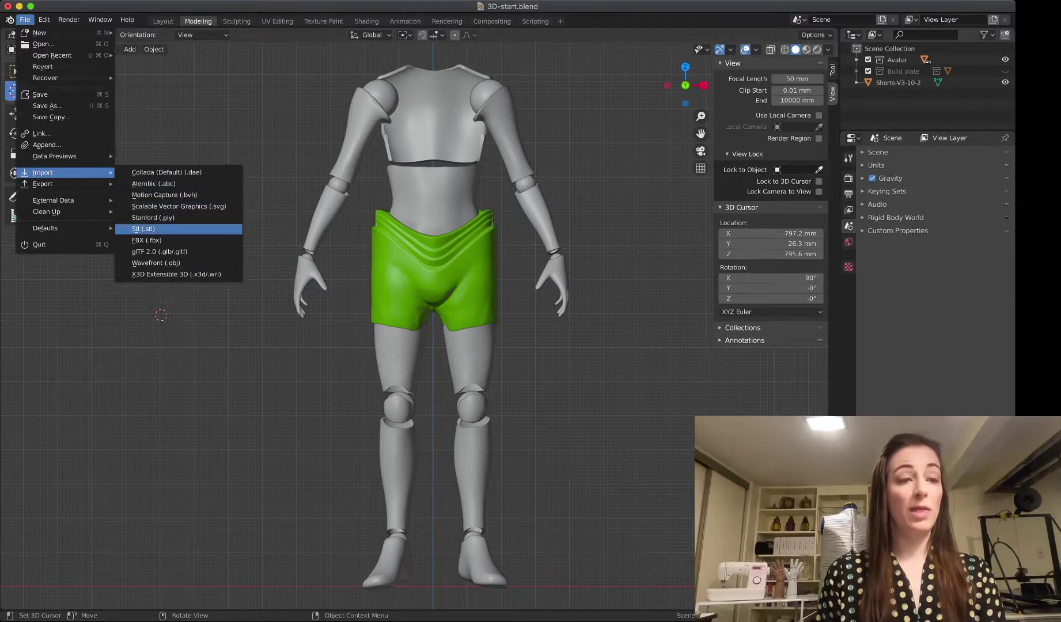
pyautogui.click(144, 229)
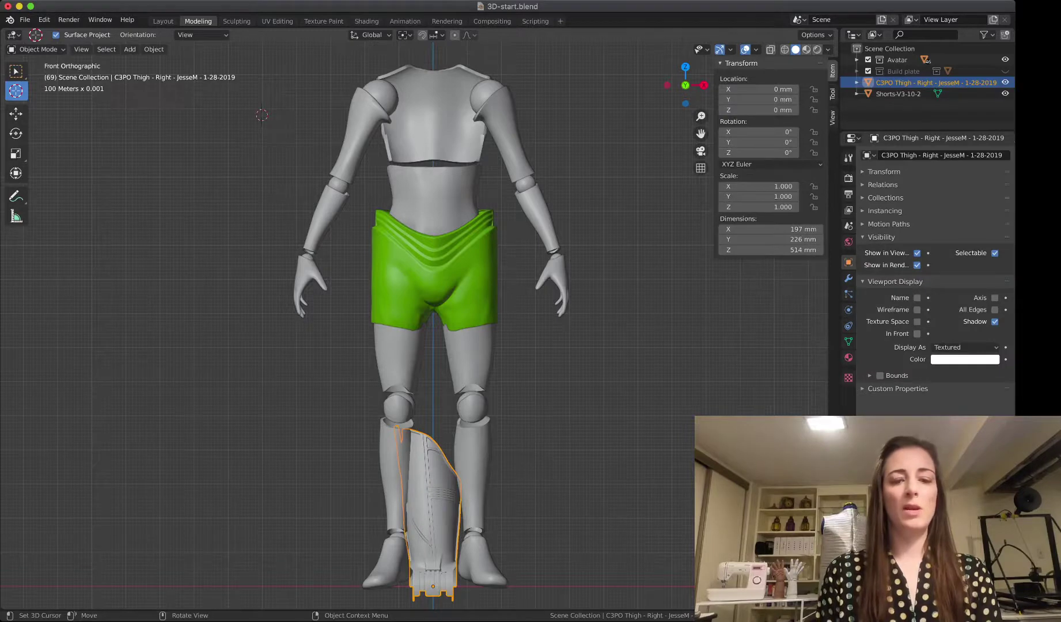
pyautogui.keyDown('shift'); pyautogui.moveTo(438, 346); pyautogui.dragTo(434, 171, button='middle'); pyautogui.keyUp('shift')
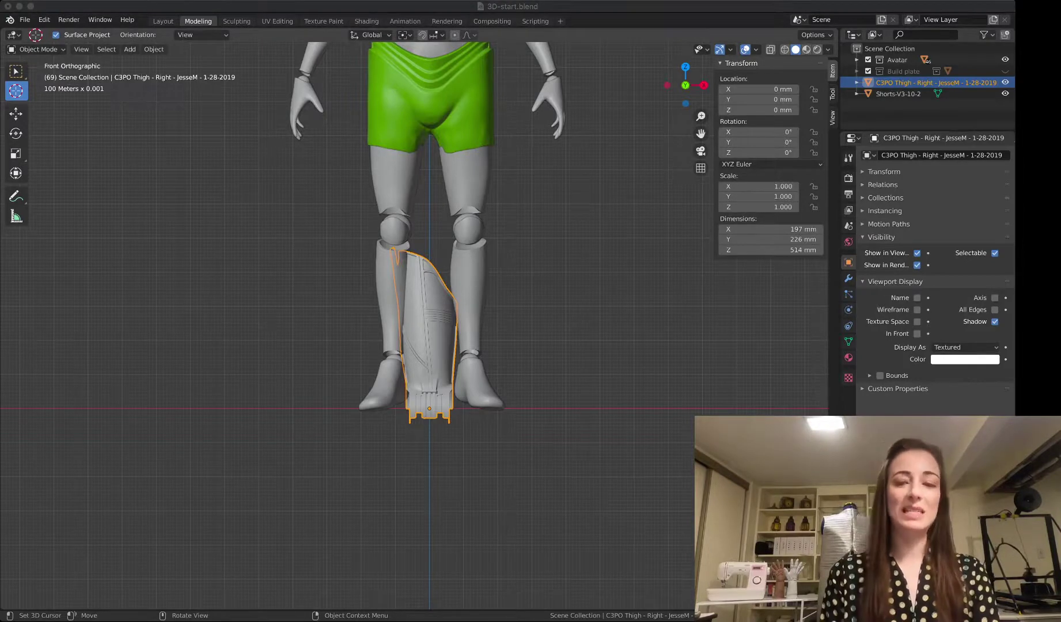
pyautogui.click(165, 340)
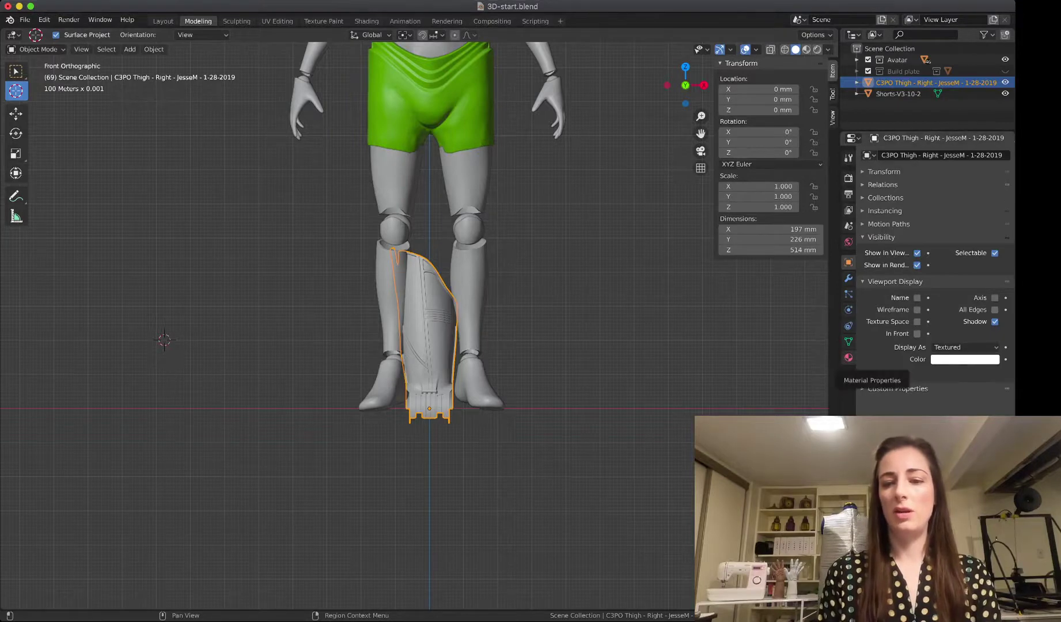
# Add a new material to the thigh model and set its viewport display color to magenta.
pyautogui.click(848, 357)
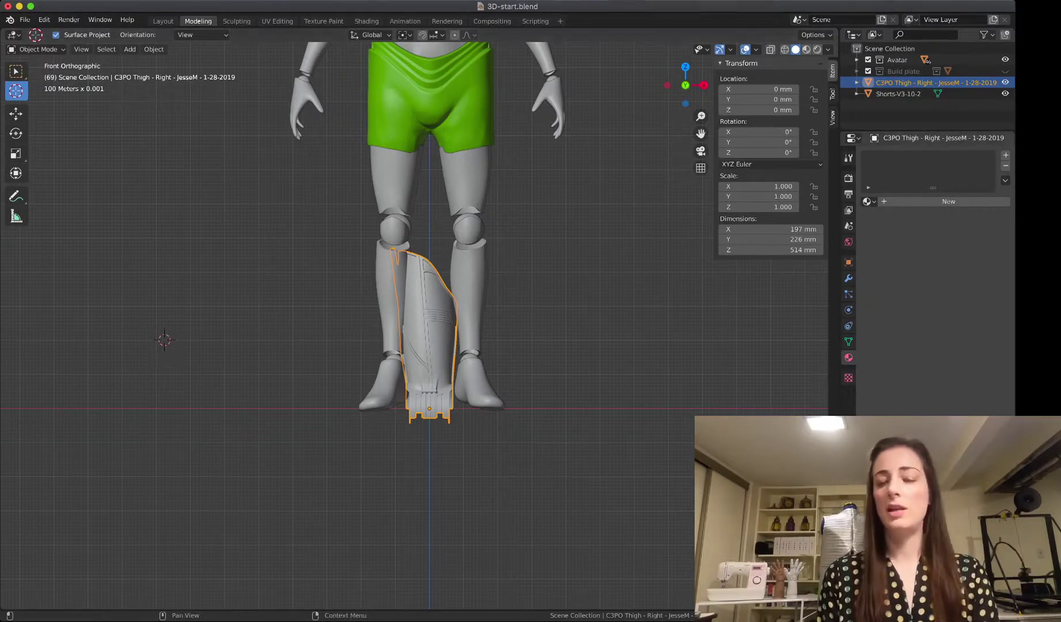
pyautogui.click(949, 201)
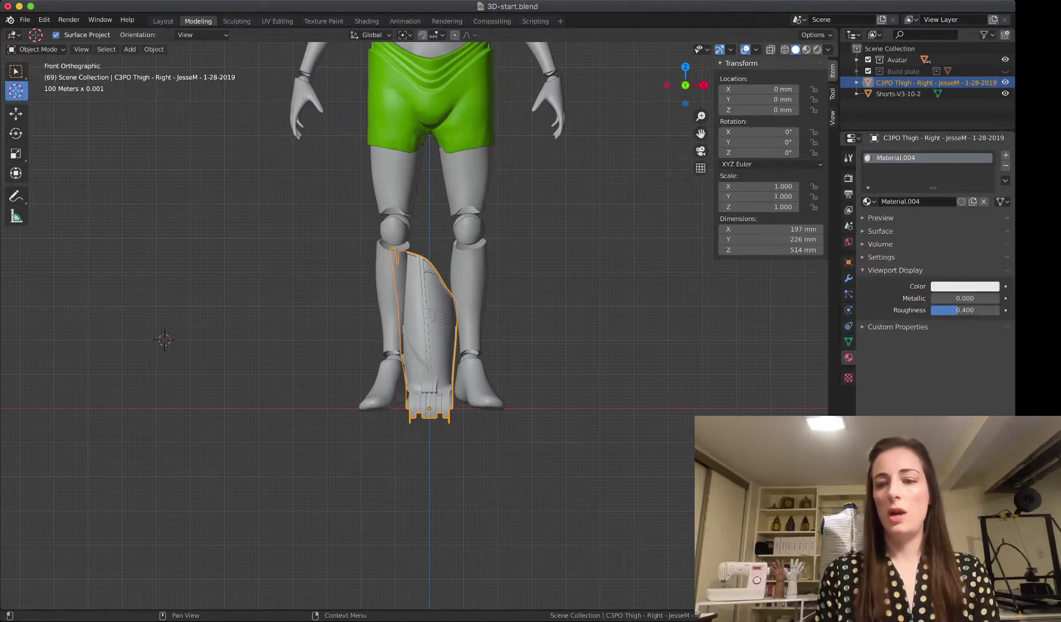
pyautogui.click(965, 286)
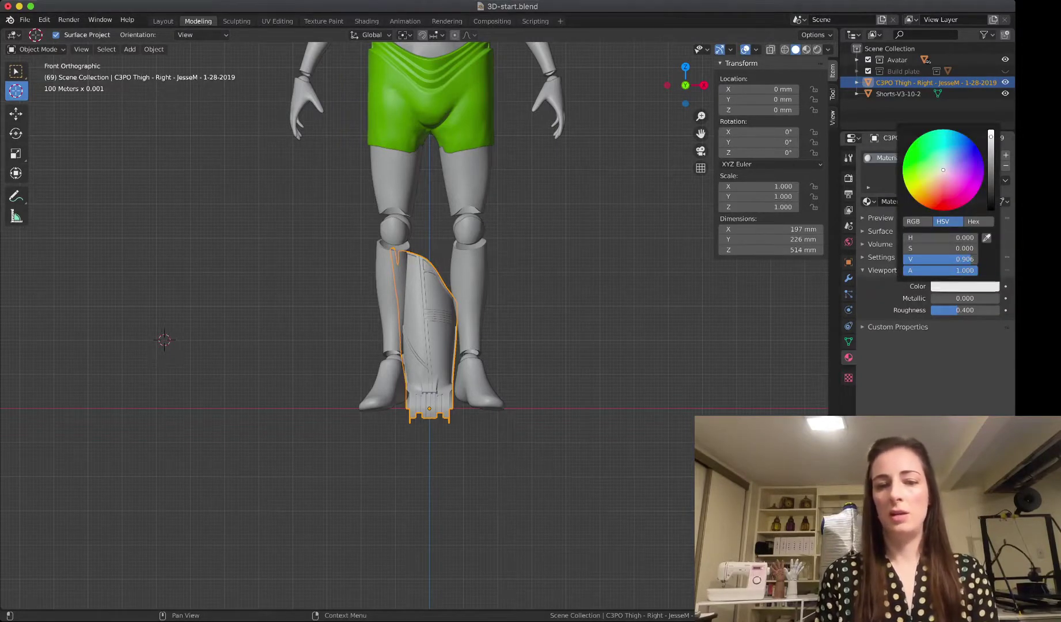
pyautogui.click(967, 188)
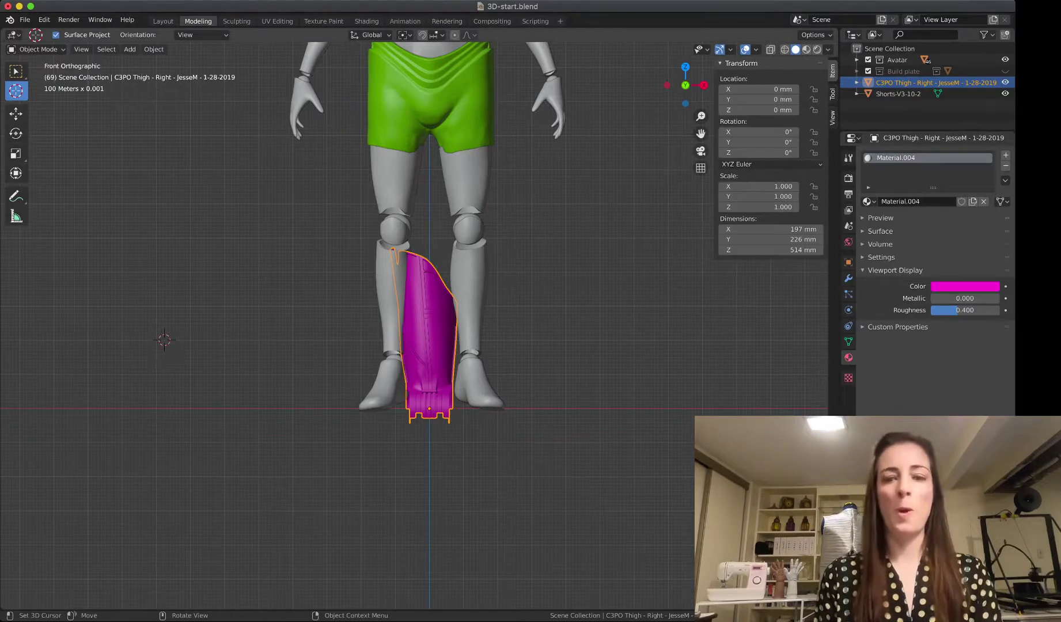
# Set the thigh model's scale to 1.08 on the X, Y and Z axes.
pyautogui.scroll(1, 418, 333)
pyautogui.scroll(2, 419, 323)
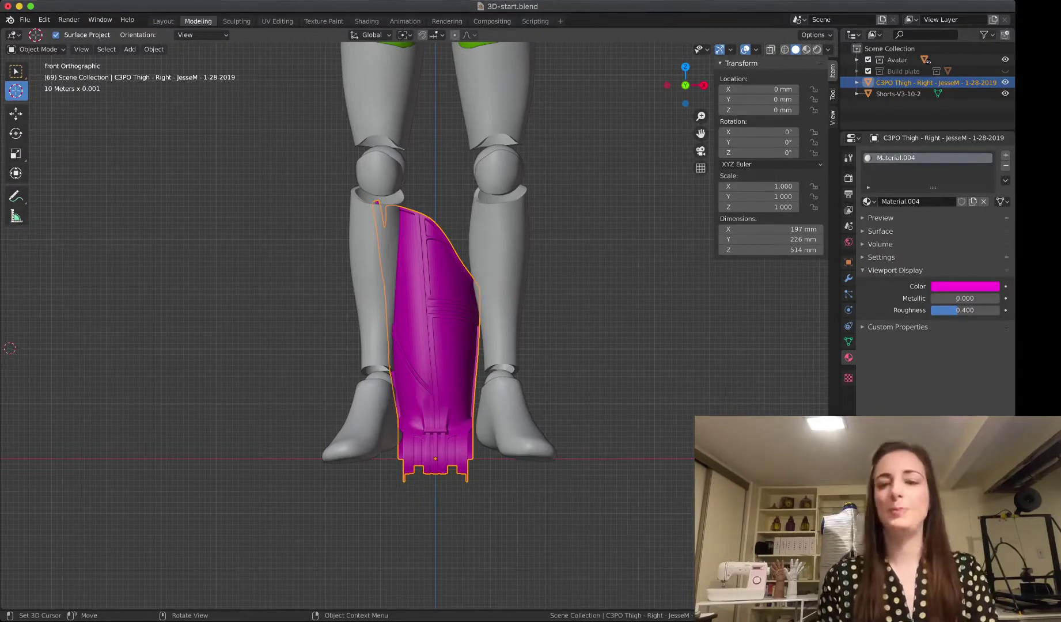
pyautogui.click(760, 186)
pyautogui.write('1.0')
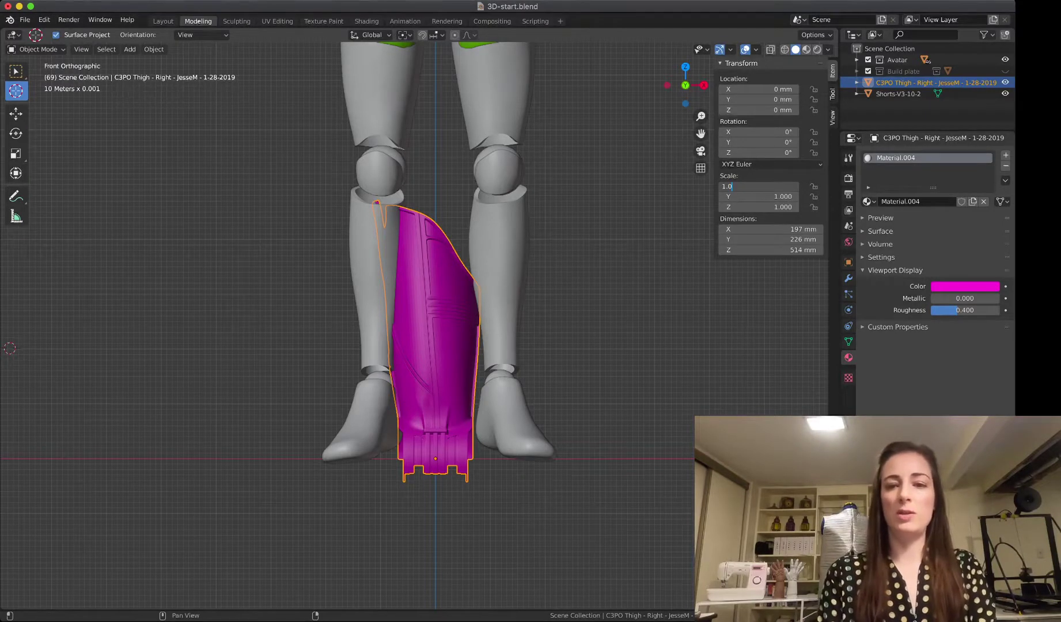
pyautogui.write('8')
pyautogui.press('Tab')
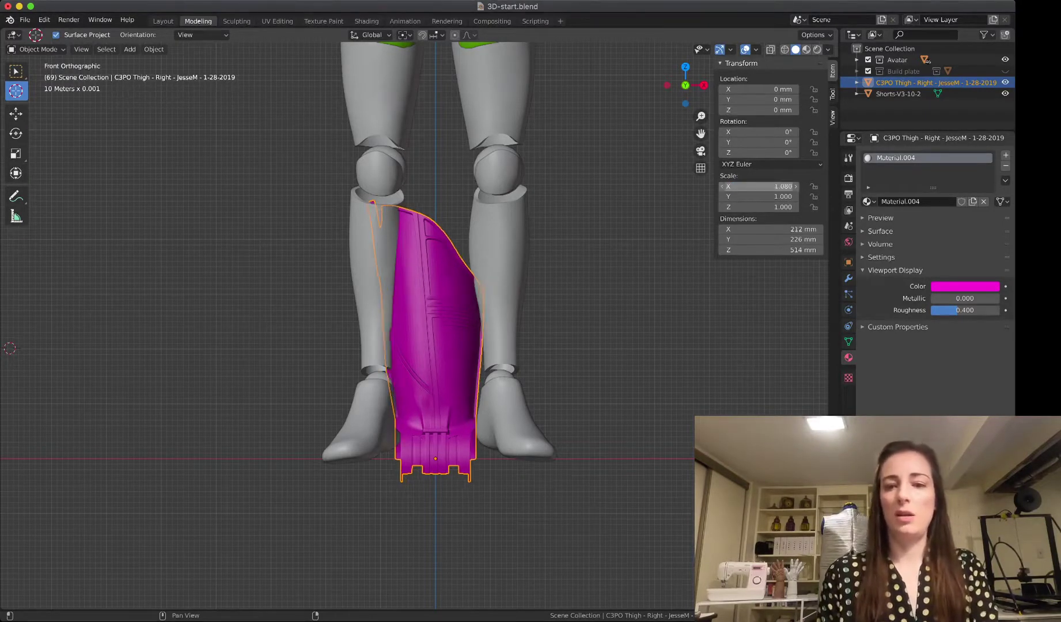
pyautogui.write('1.0')
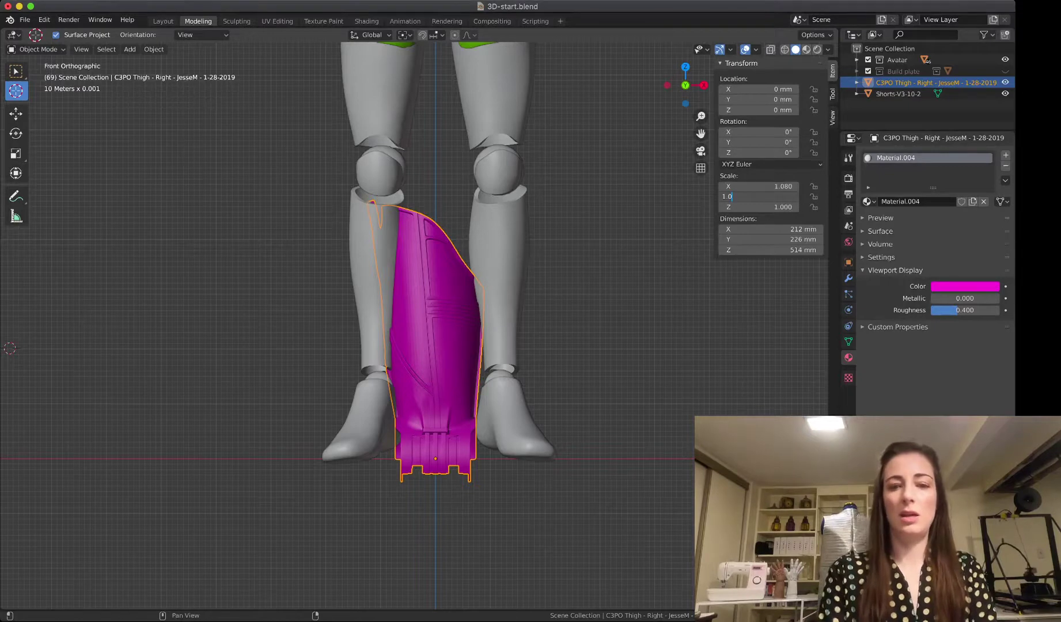
pyautogui.write('8')
pyautogui.press('Return')
pyautogui.click(760, 207)
pyautogui.write('1.0')
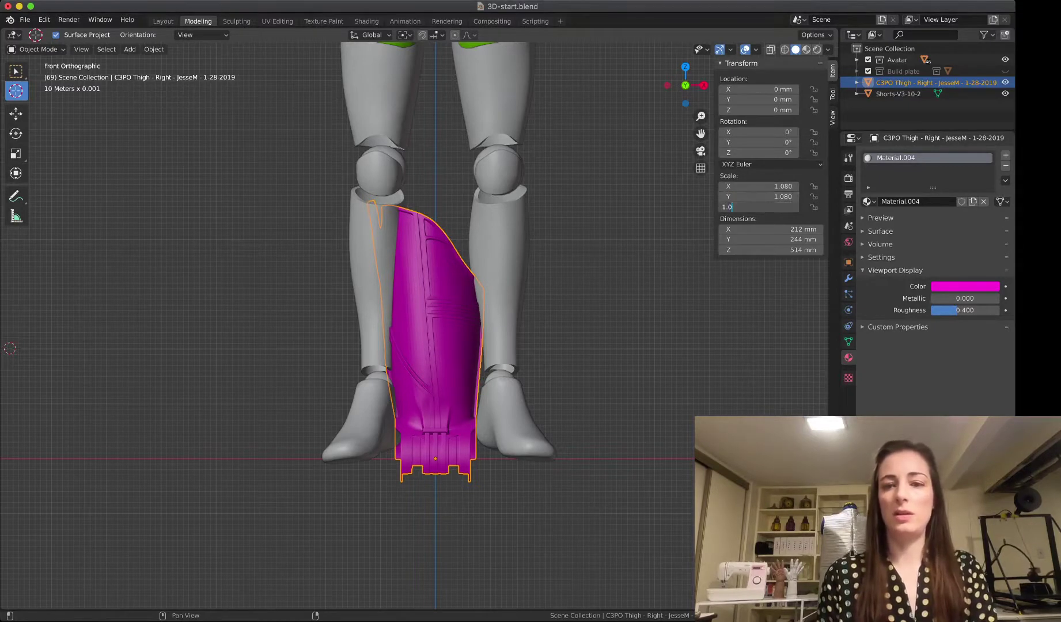
pyautogui.write('8')
pyautogui.press('Return')
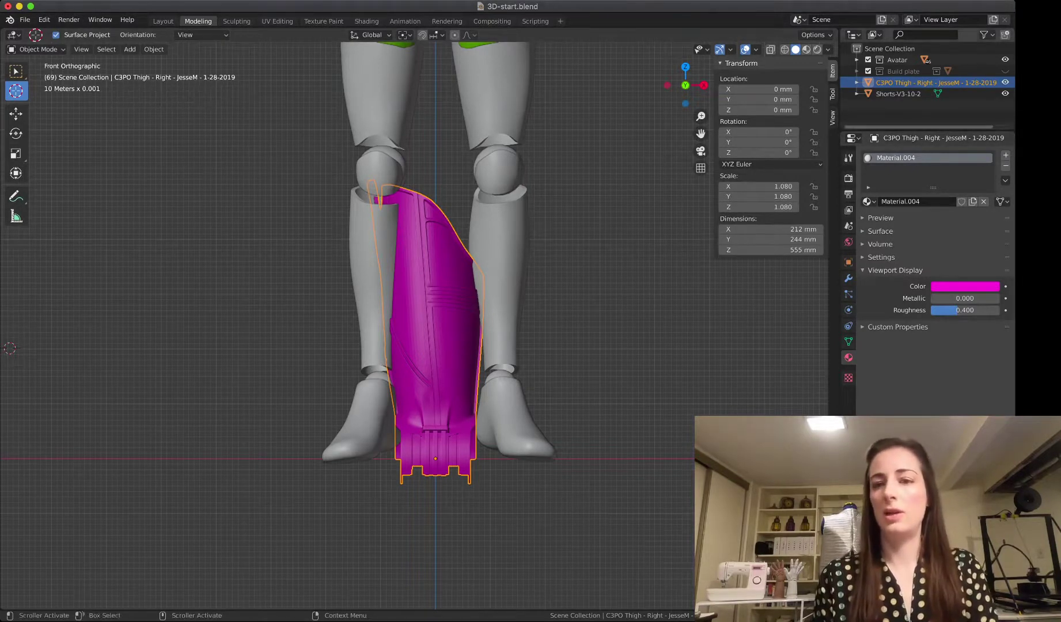
# Hide the Avatar collection and the shorts object, leaving only the thigh model shown.
pyautogui.click(1005, 60)
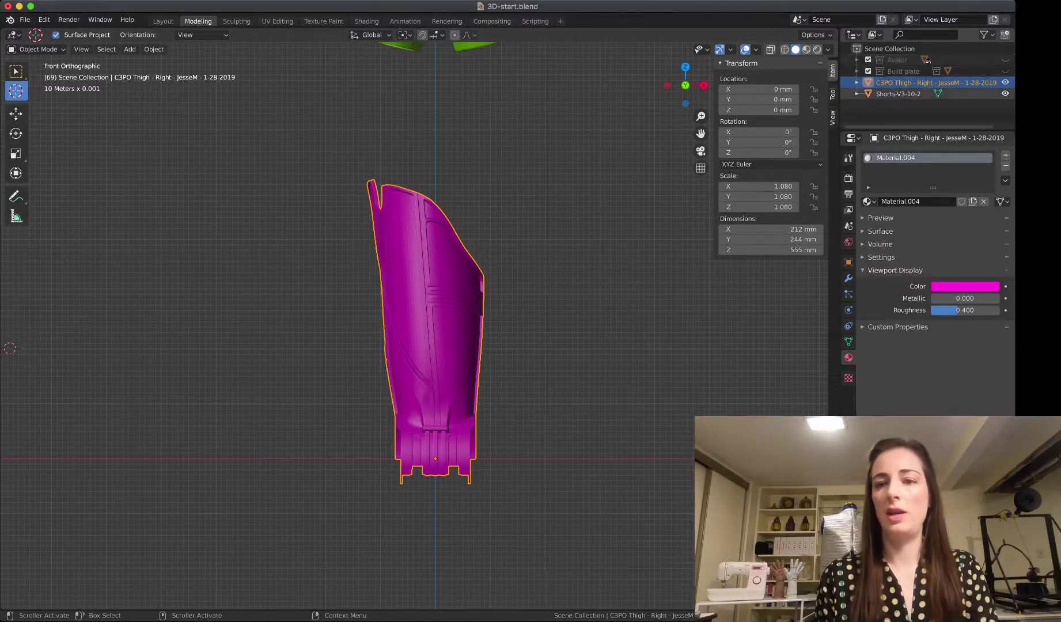
pyautogui.click(1005, 94)
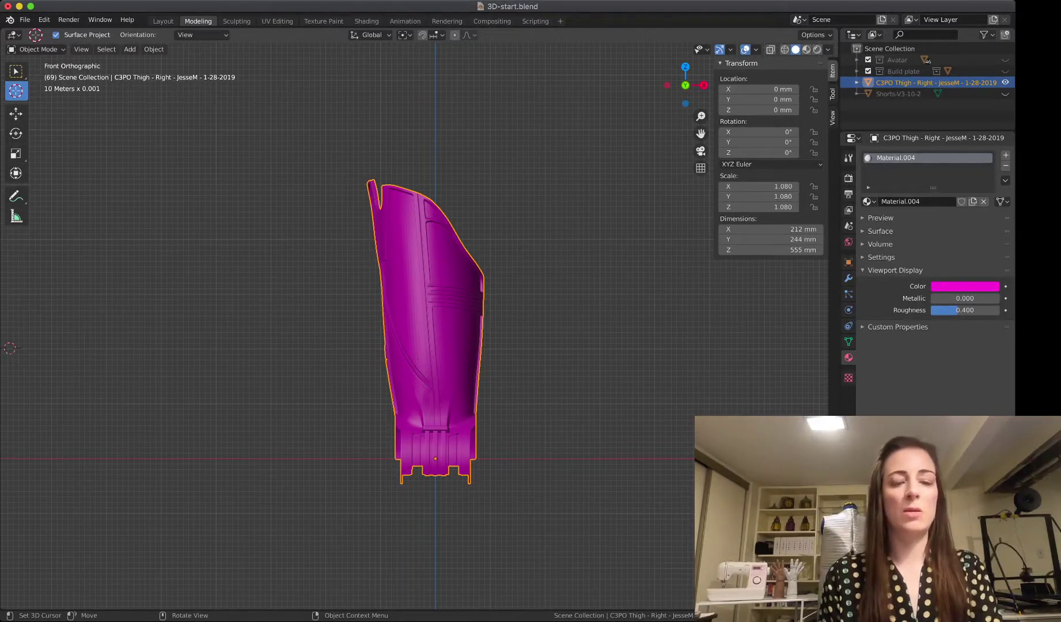
# Examine the thigh model's mesh density up close in Edit Mode with all geometry deselected, and return to Object Mode.
pyautogui.press('Tab')
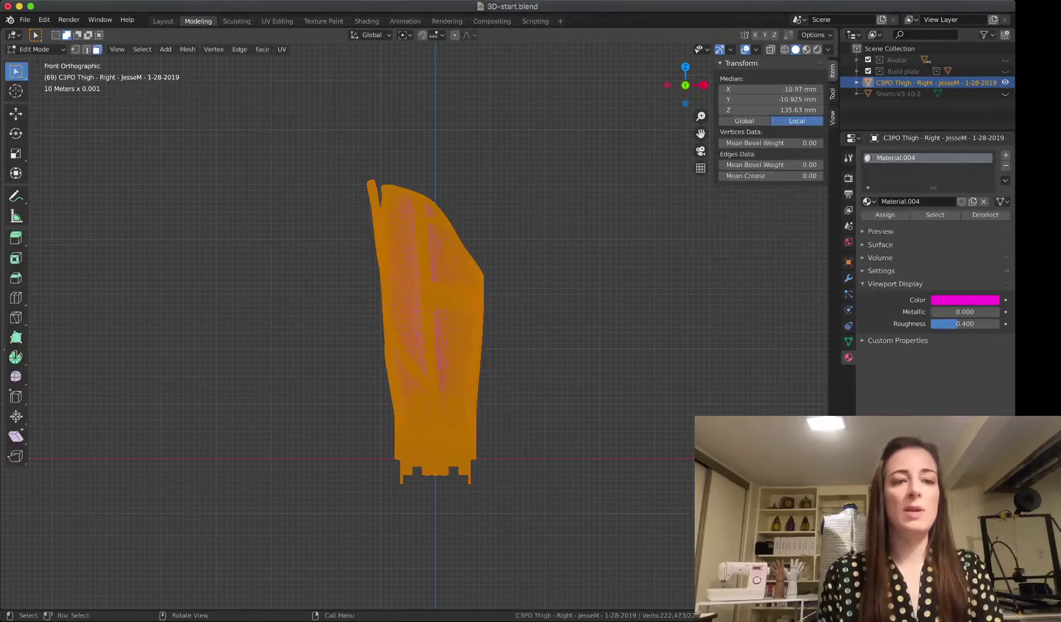
pyautogui.moveTo(433, 317)
pyautogui.mouseDown(button='middle')
pyautogui.moveTo(484, 306)
pyautogui.moveTo(432, 317)
pyautogui.mouseUp(button='middle')
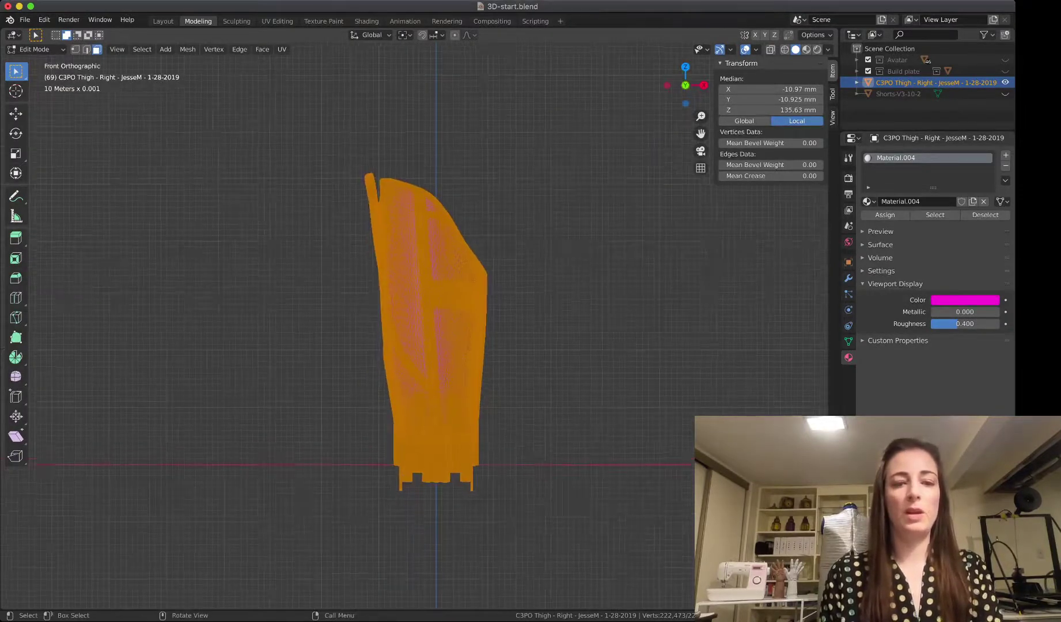
pyautogui.scroll(2, 427, 329)
pyautogui.scroll(5, 438, 323)
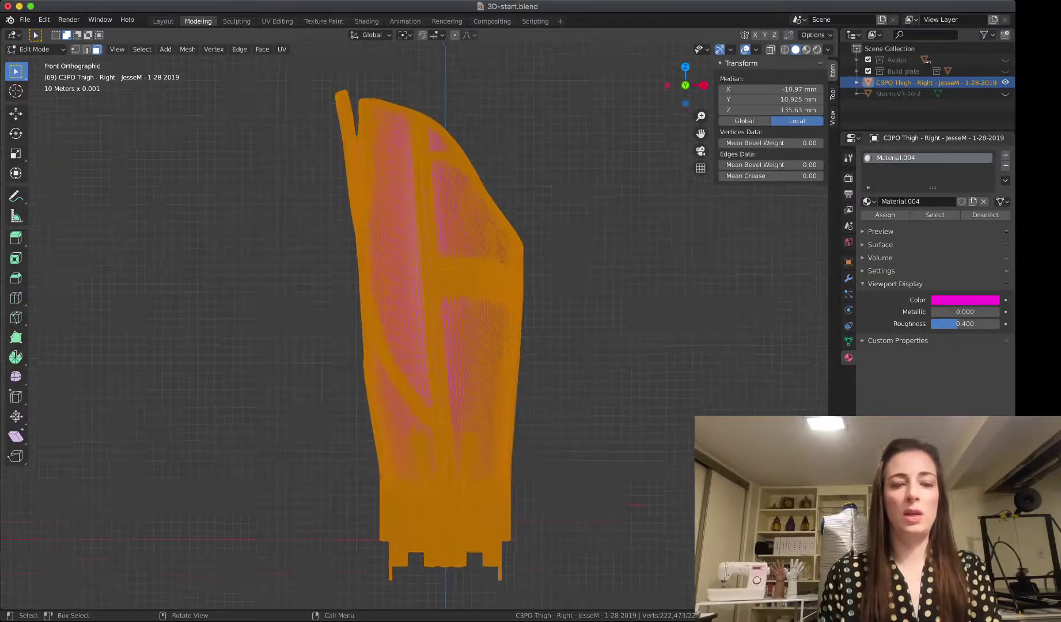
pyautogui.scroll(2, 438, 323)
pyautogui.hotkey('alt', 'a')
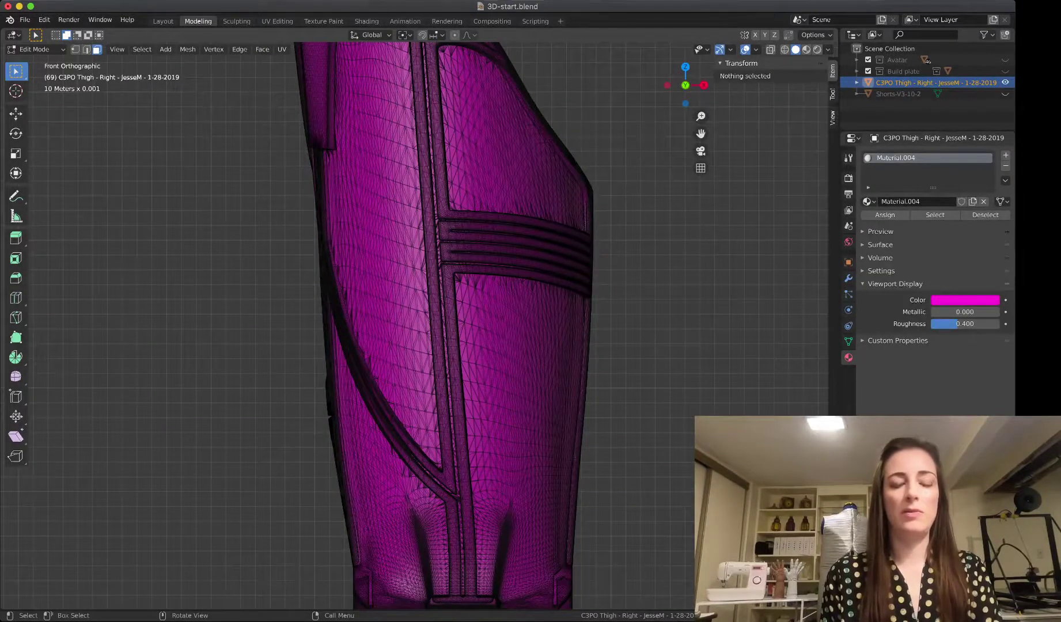
pyautogui.scroll(4, 415, 328)
pyautogui.scroll(1, 424, 344)
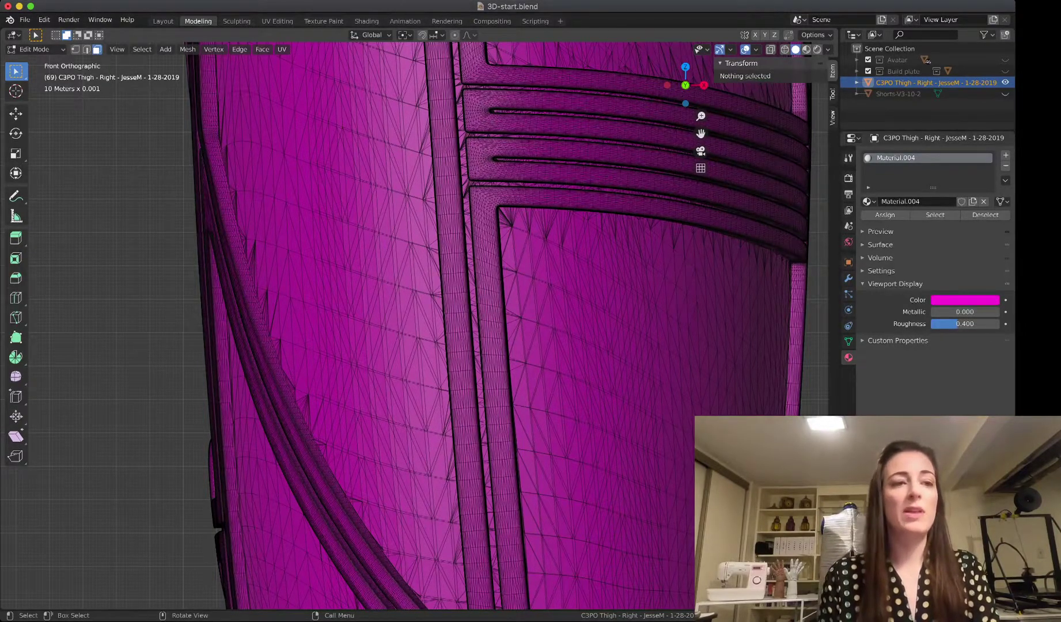
pyautogui.scroll(-1, 502, 323)
pyautogui.scroll(-6, 501, 323)
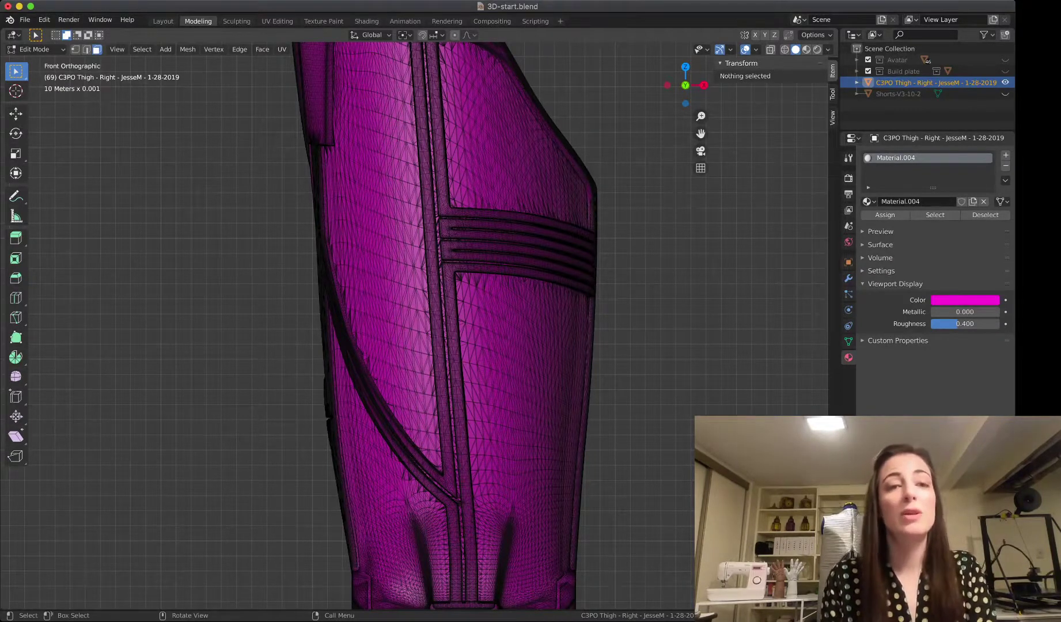
pyautogui.scroll(-1, 450, 323)
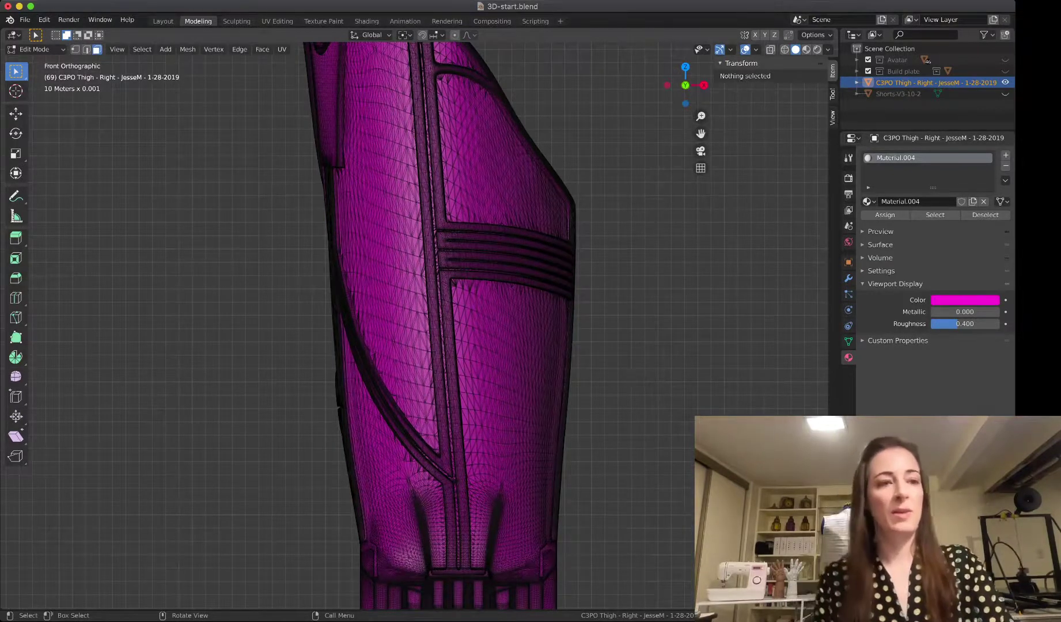
pyautogui.press('Tab')
pyautogui.scroll(-3, 444, 322)
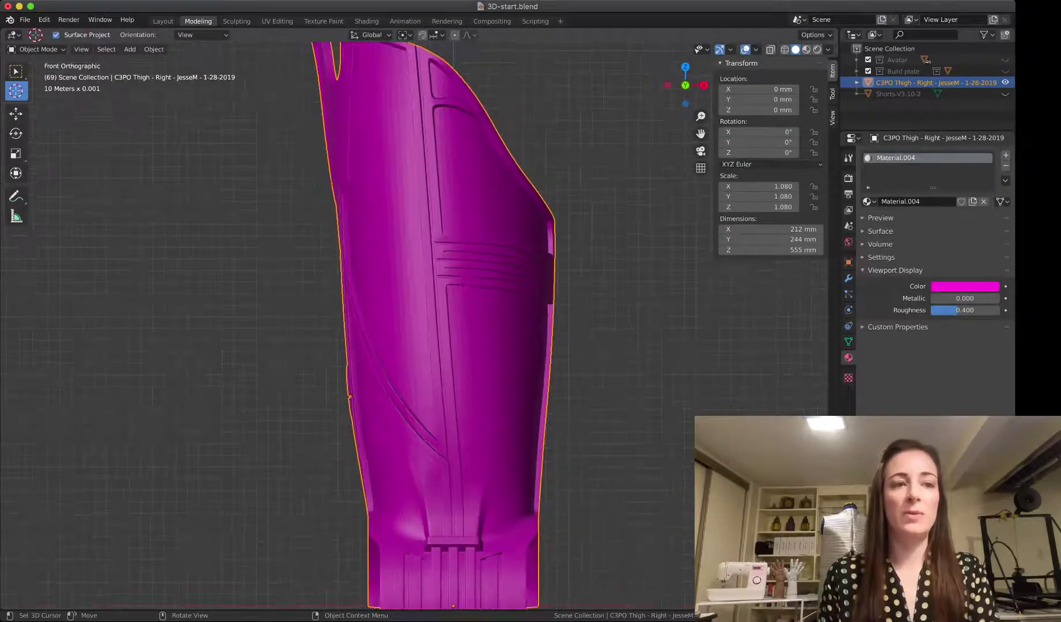
# Add a mesh cylinder beside the thigh model and scale it up uniformly to about 54 mm.
pyautogui.click(130, 49)
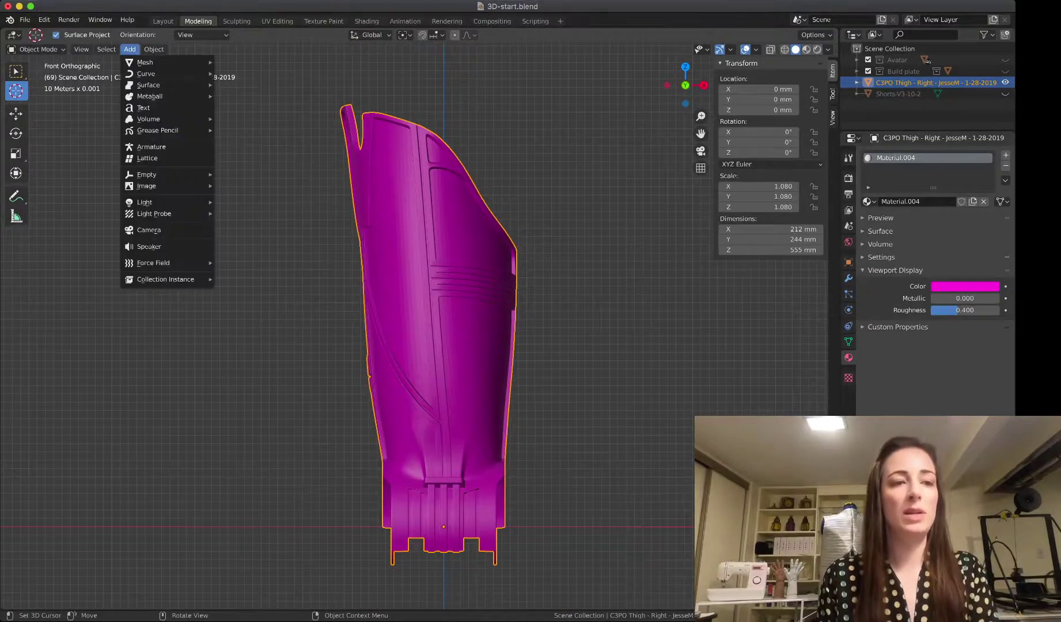
pyautogui.moveTo(145, 62)
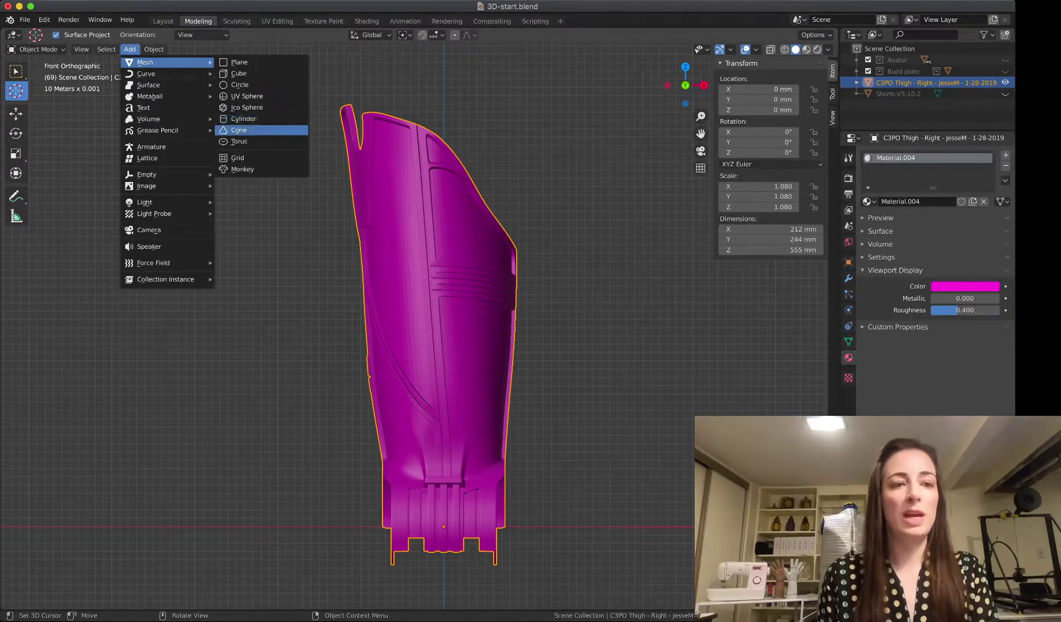
pyautogui.click(243, 119)
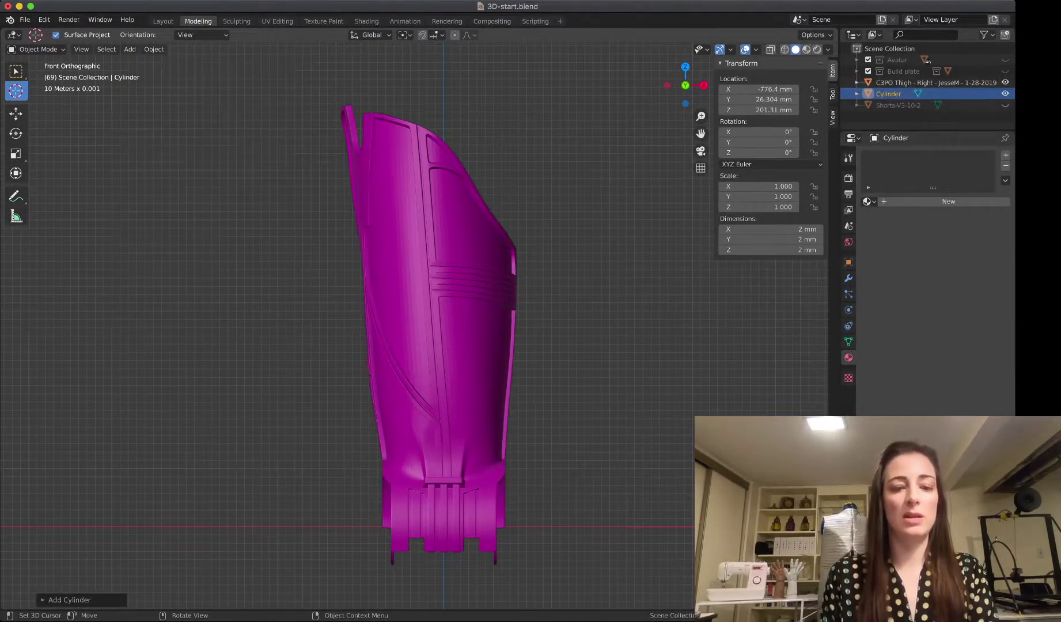
pyautogui.scroll(-2, 418, 325)
pyautogui.scroll(-3, 419, 325)
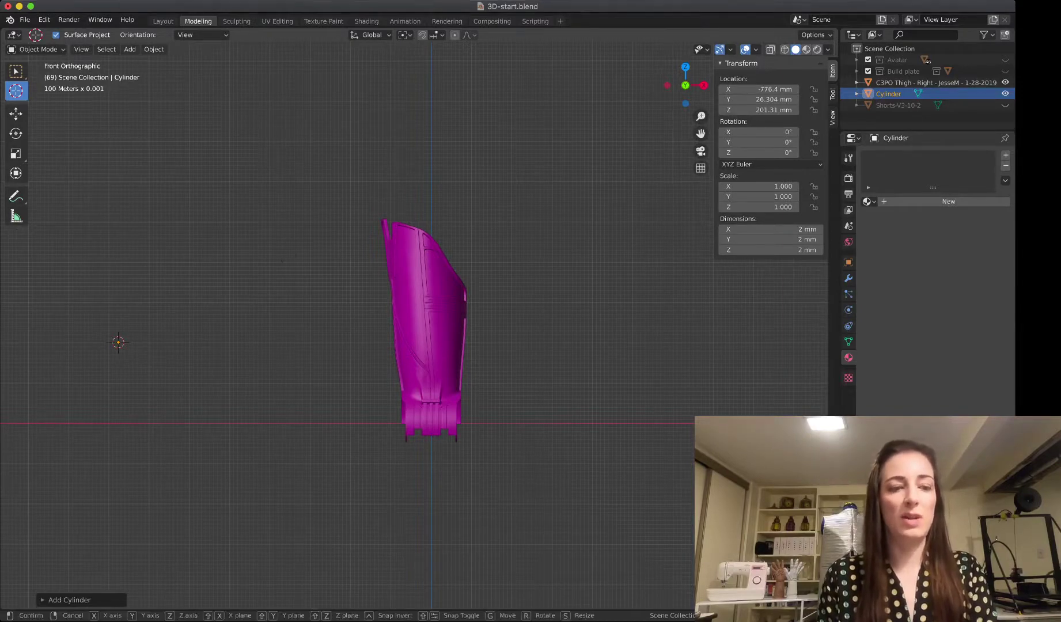
pyautogui.press('s')
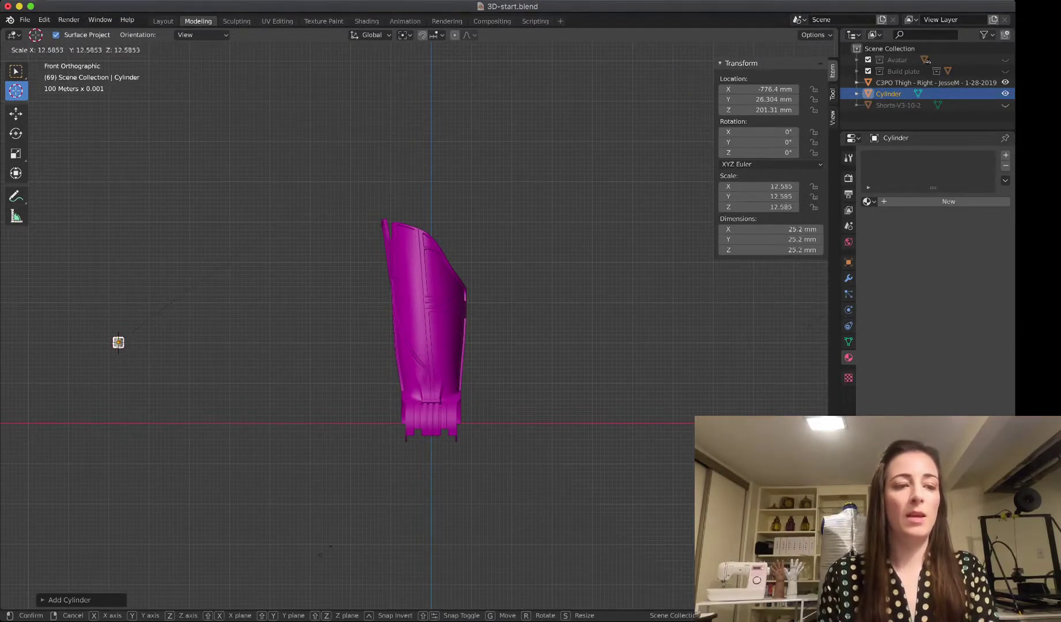
pyautogui.moveTo(174, 300)
pyautogui.press('Return')
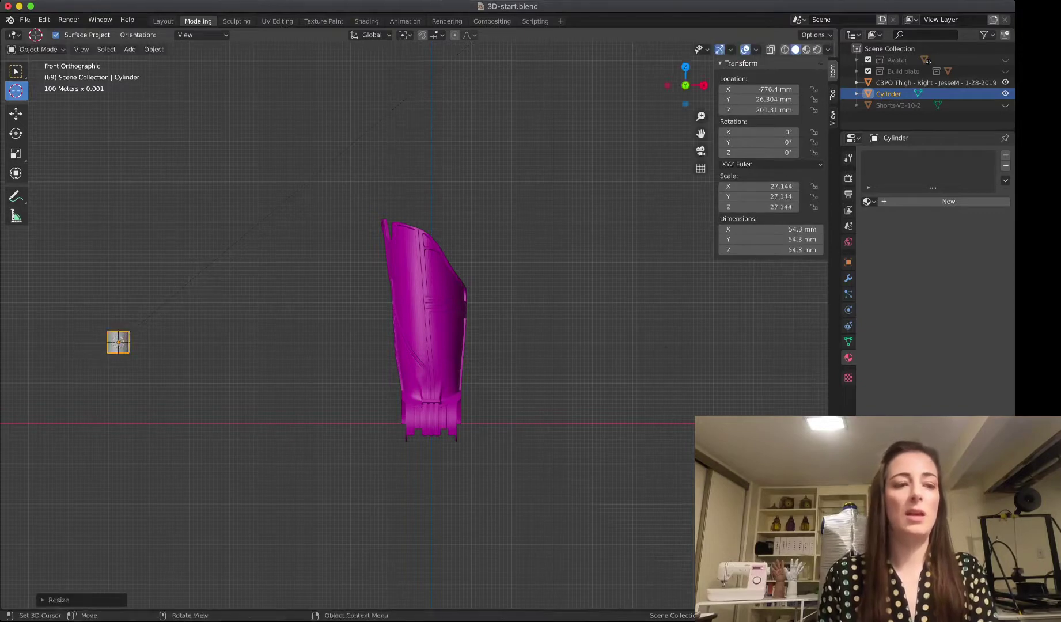
# Scale the cylinder uniformly to about 178 mm and move it along X onto the thigh model, to X about 1.3 mm.
pyautogui.press('s')
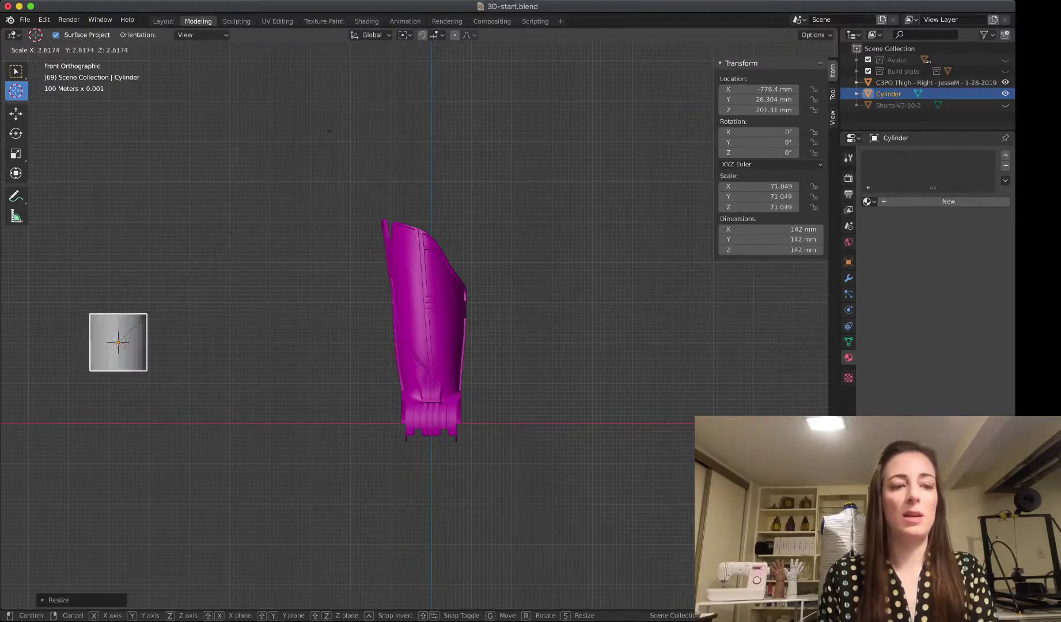
pyautogui.press('Return')
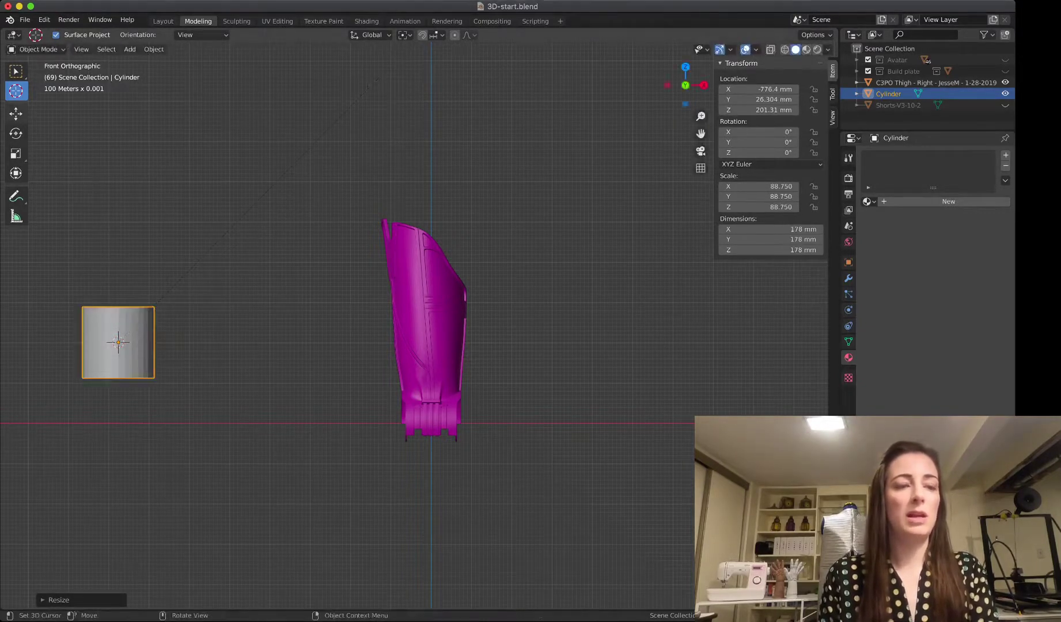
pyautogui.hotkey('shift', 'space')
pyautogui.press('g')
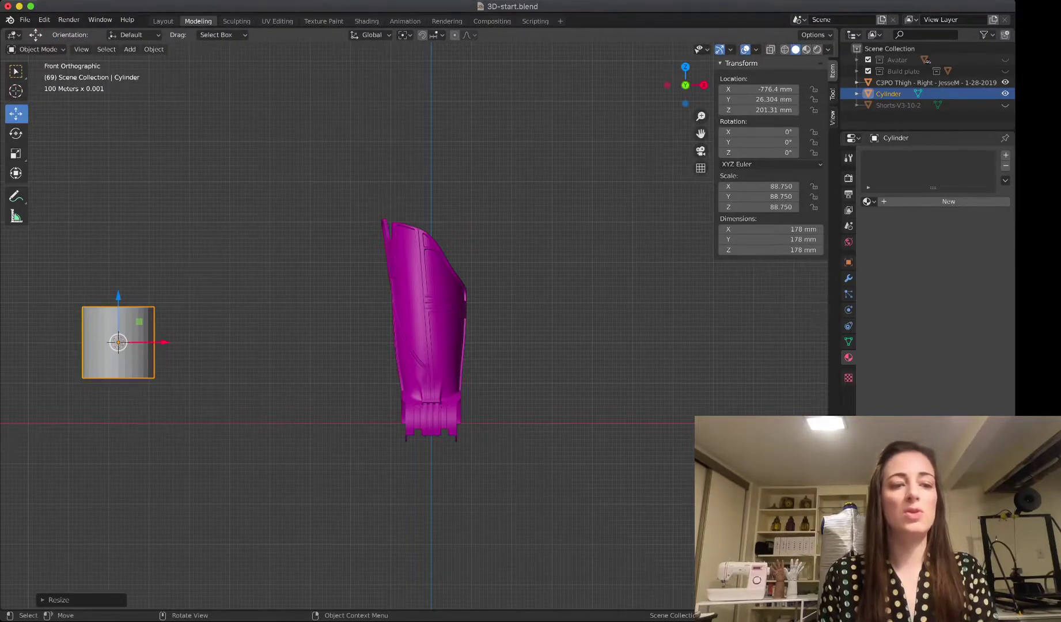
pyautogui.press('g')
pyautogui.press('x')
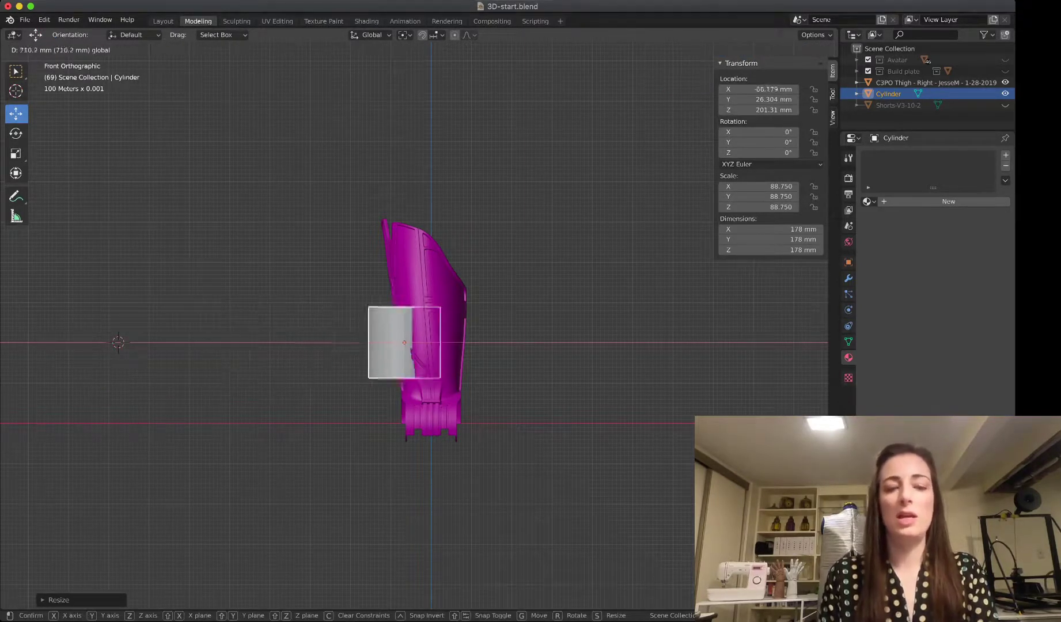
pyautogui.press('Return')
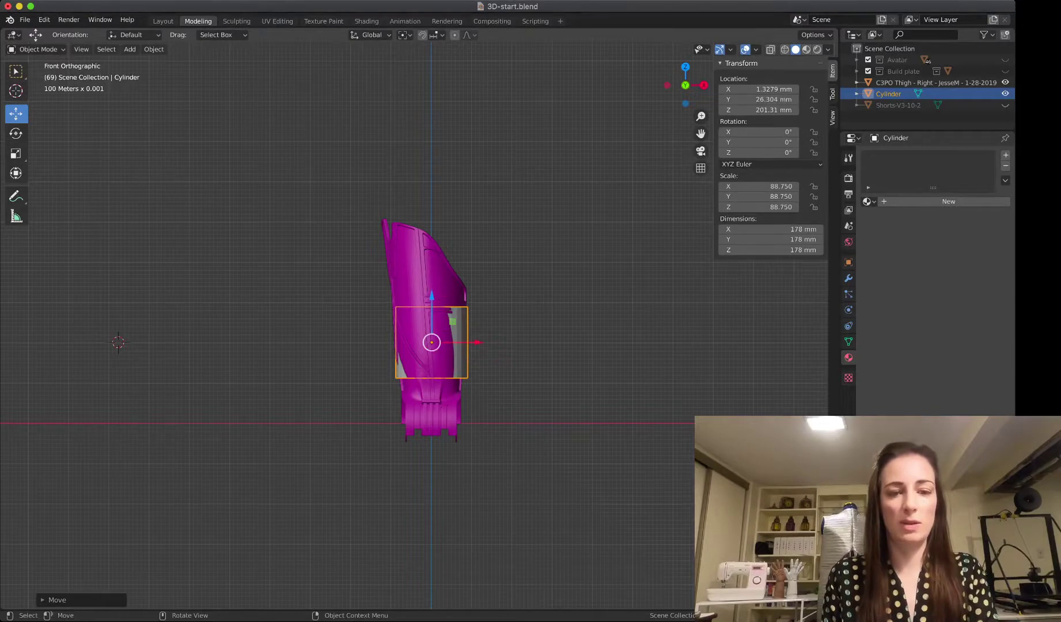
# Raise the cylinder along Z to about 214 mm and scale it uniformly to about 195 mm.
pyautogui.moveTo(431, 299); pyautogui.dragTo(432, 293)
pyautogui.press('s')
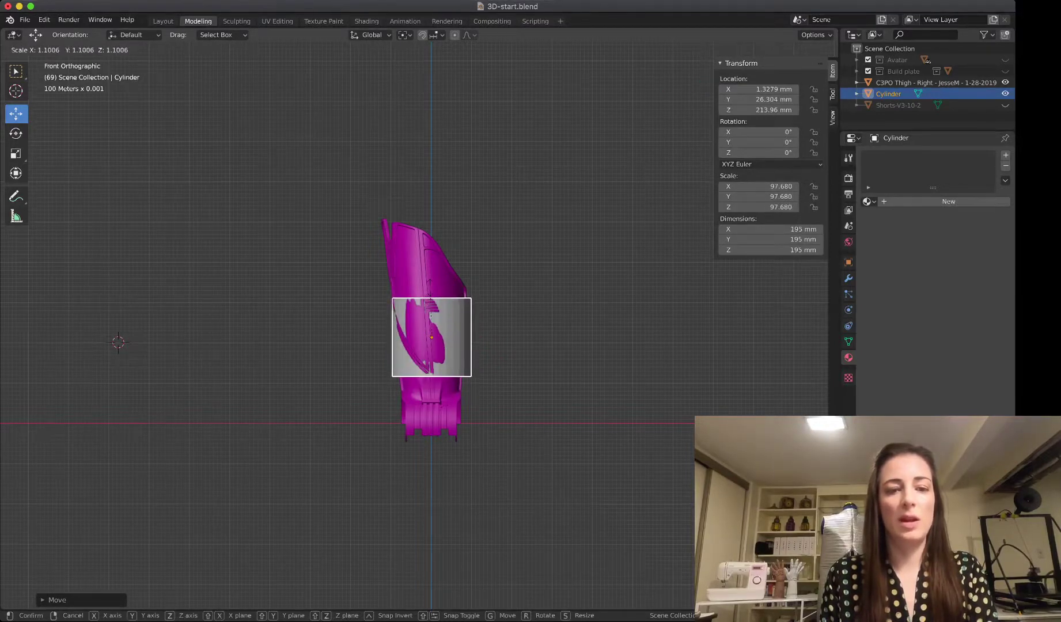
pyautogui.press('Return')
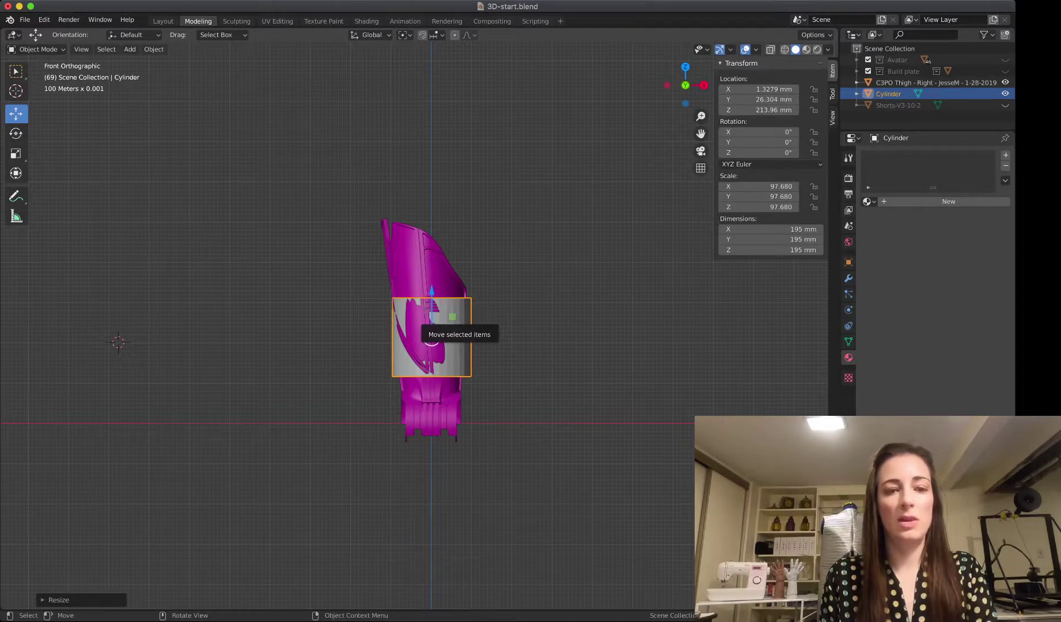
# Stretch the cylinder along Z only, to a height of about 298 mm.
pyautogui.press('s')
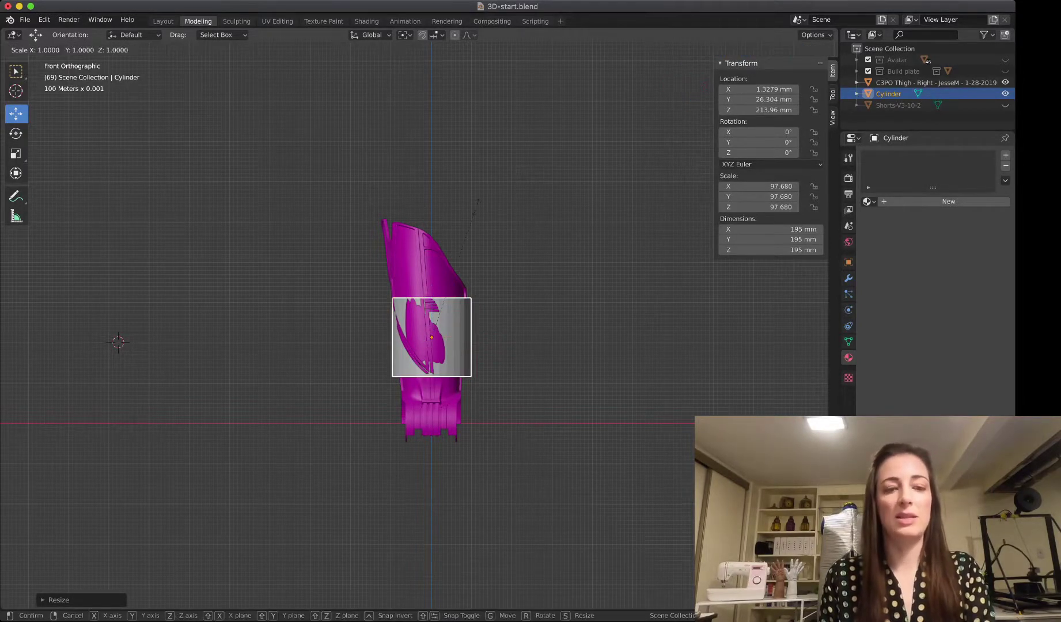
pyautogui.press('z')
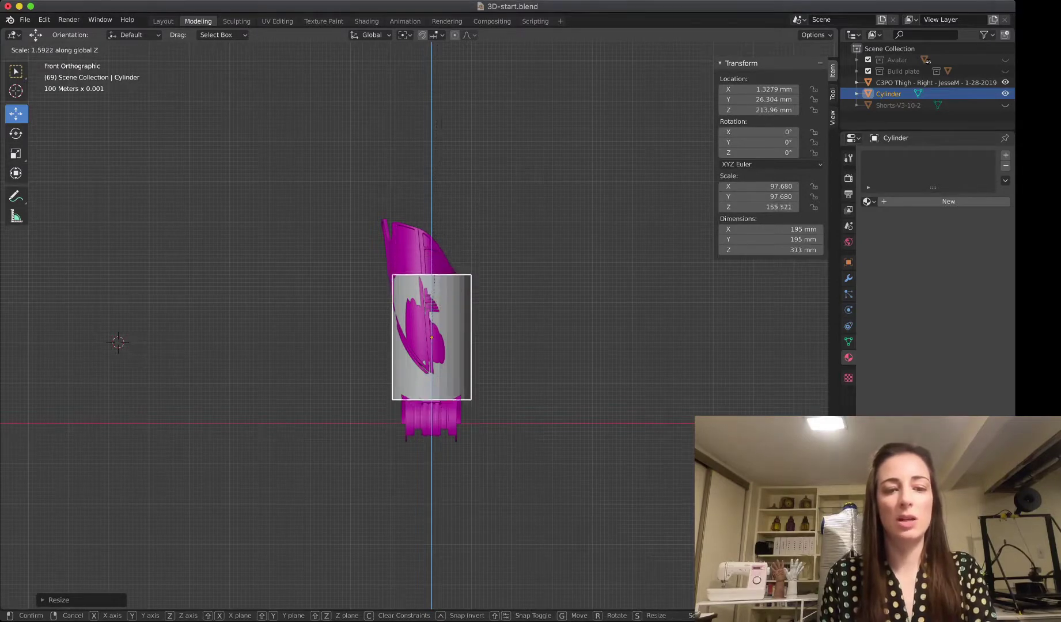
pyautogui.press('Return')
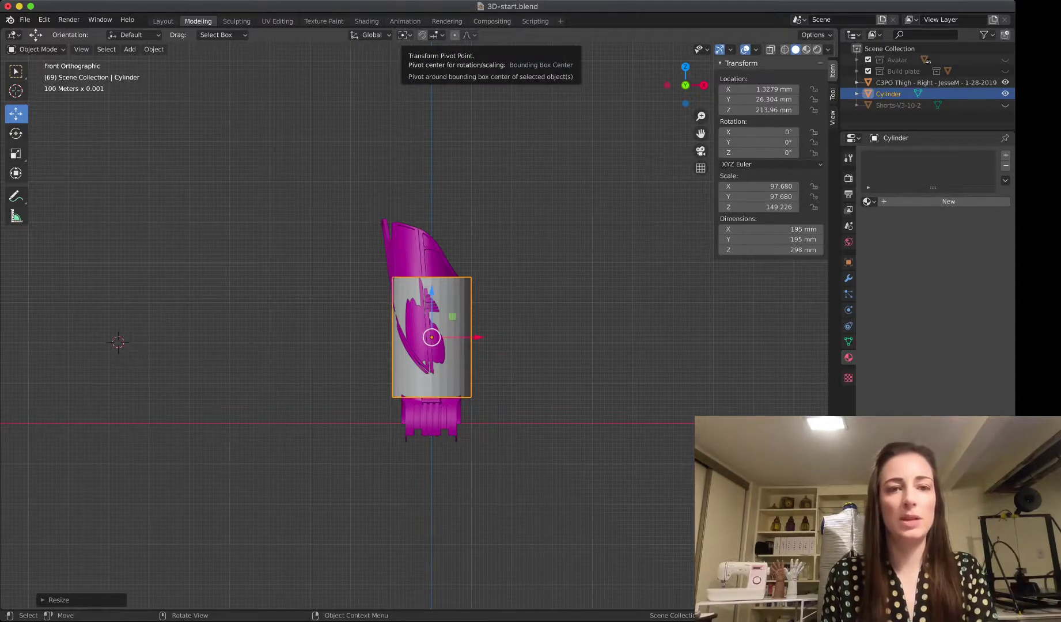
# Set the transform pivot point to 3D Cursor and place the 3D cursor near the middle of the cylinder's lower edge.
pyautogui.click(405, 35)
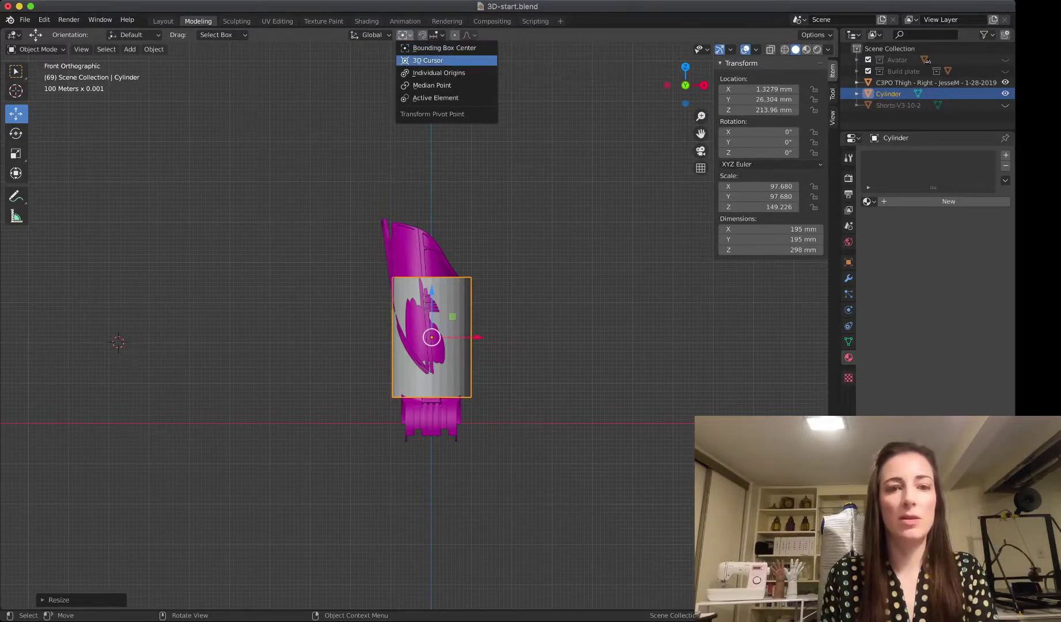
pyautogui.click(428, 60)
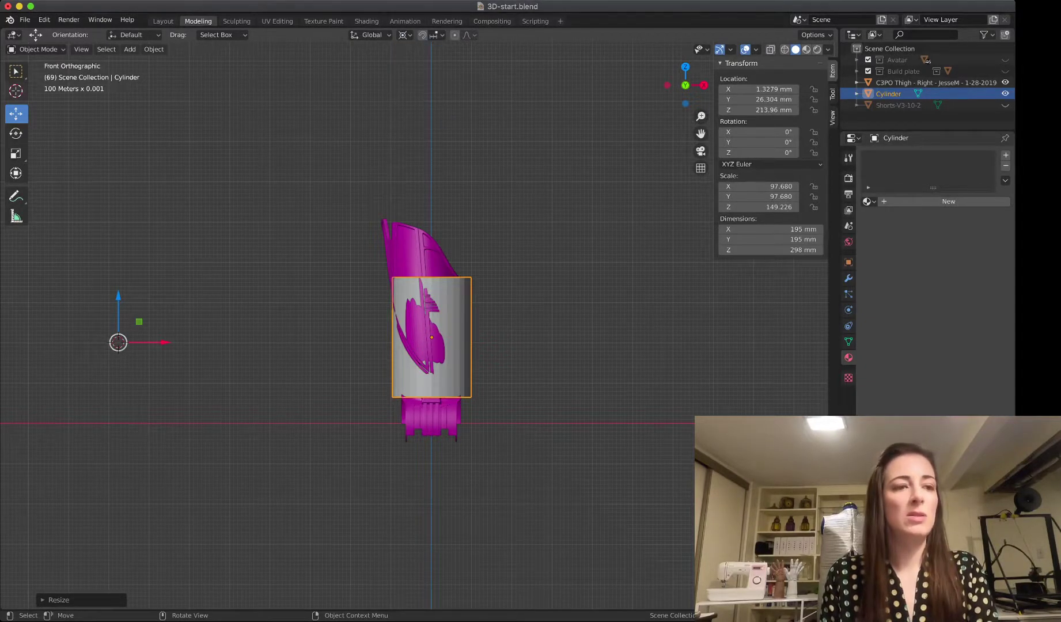
pyautogui.click(15, 91)
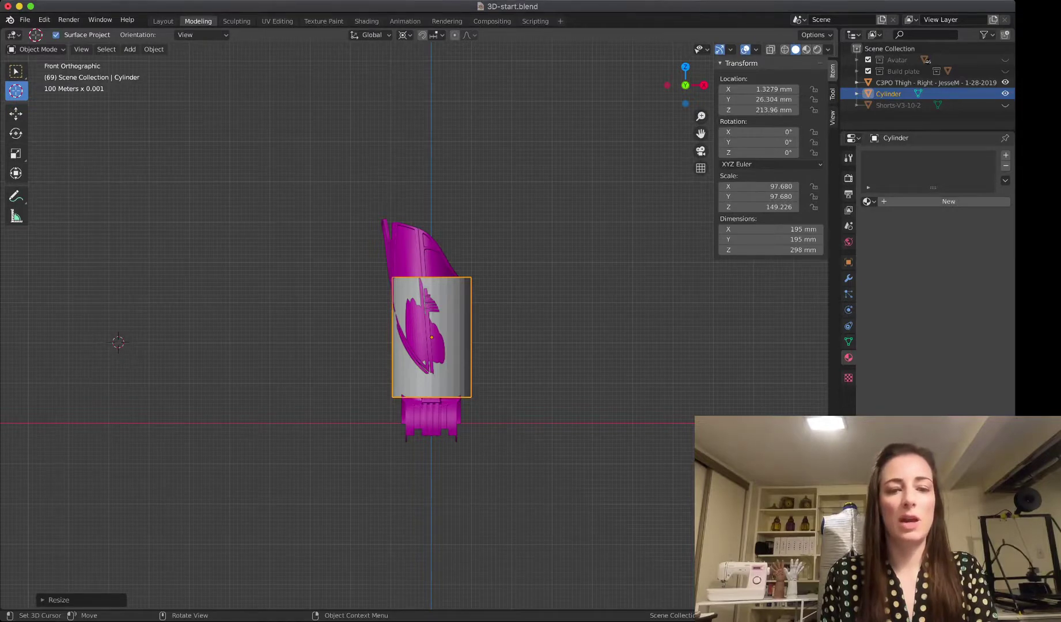
pyautogui.click(431, 392)
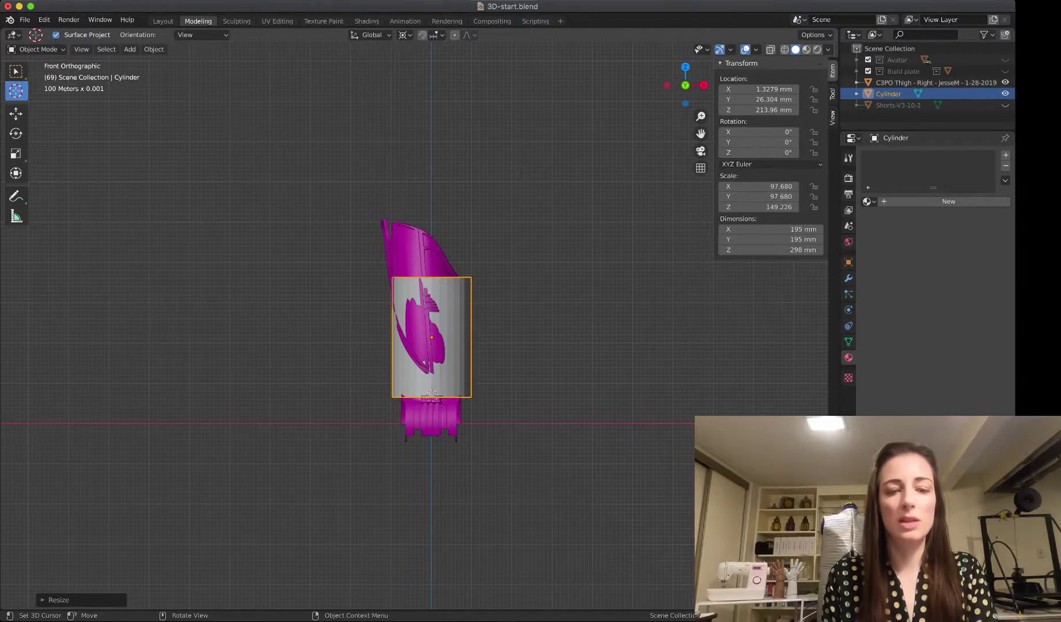
pyautogui.click(429, 394)
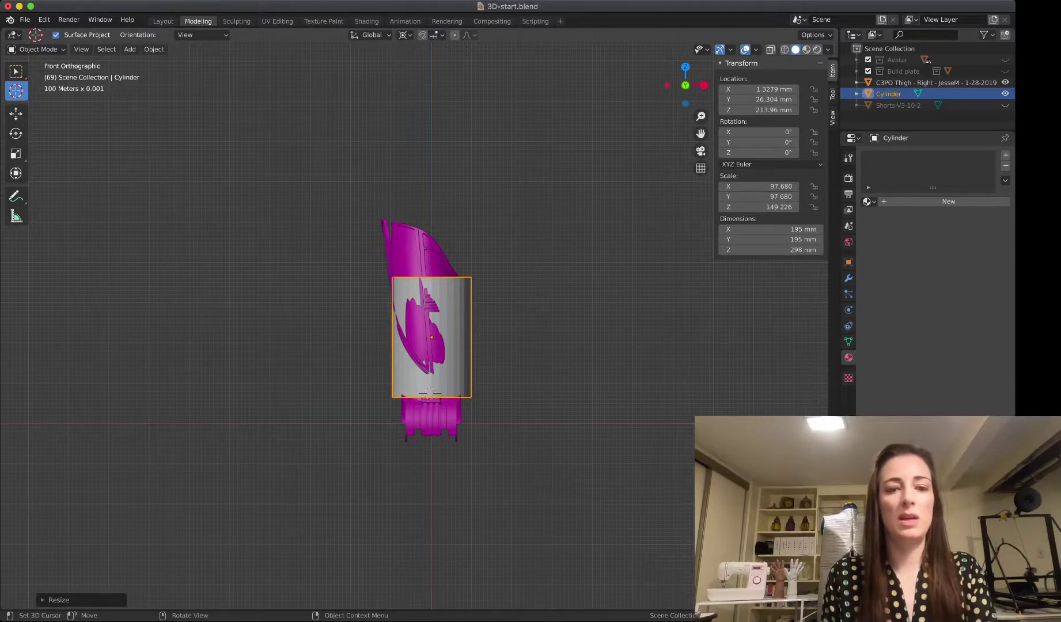
# Stretch the cylinder upward along Z from the 3D cursor to a height of about 457 mm.
pyautogui.press('s')
pyautogui.press('z')
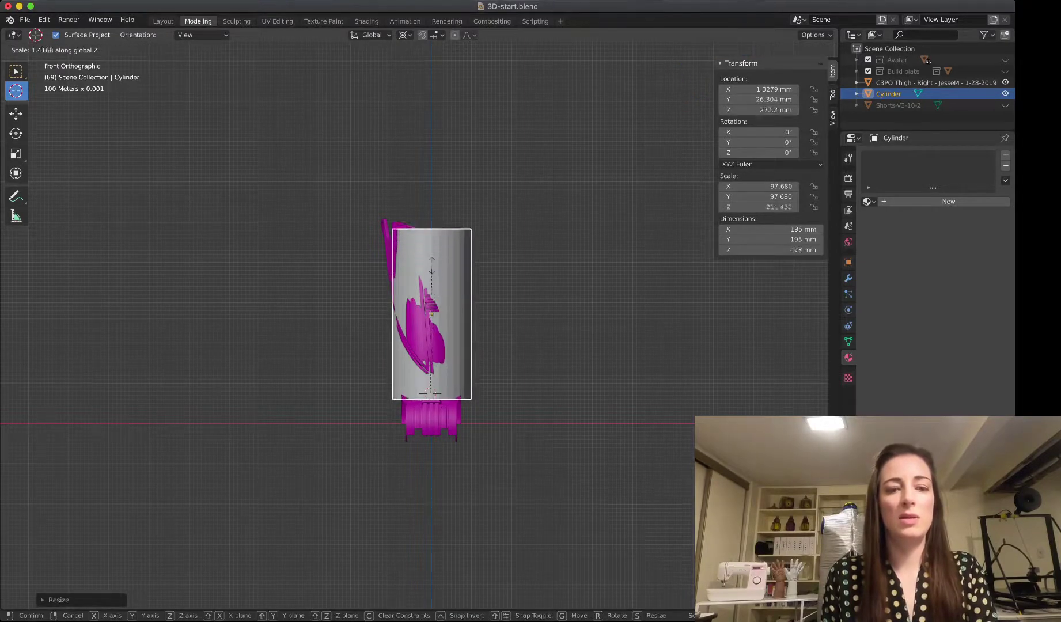
pyautogui.click(428, 256)
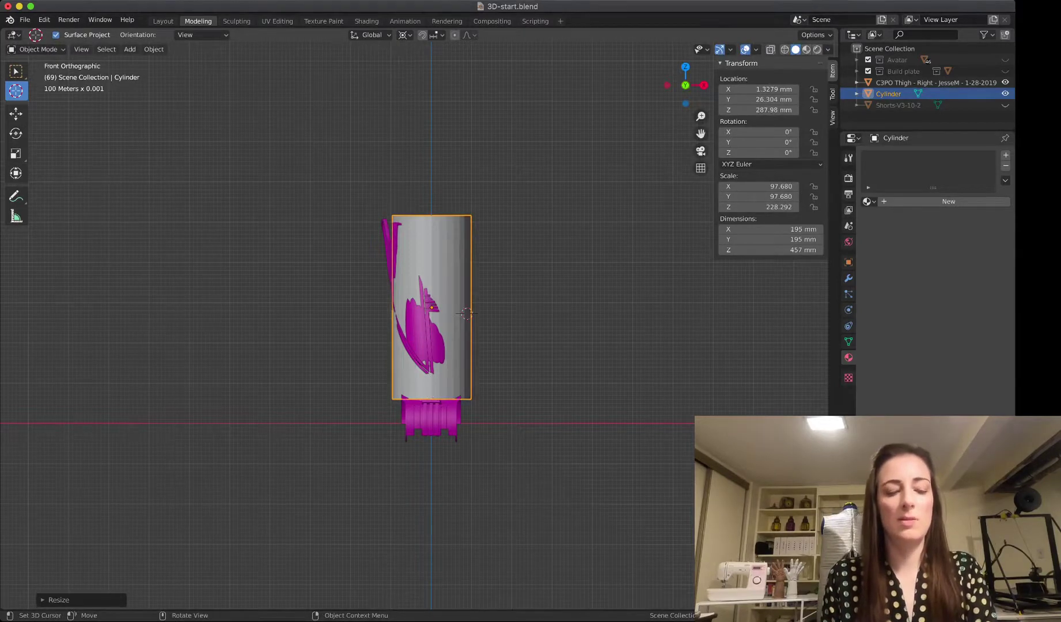
# Widen the cylinder along X to about 224 mm, pivoting from the 3D cursor at its +X edge.
pyautogui.press('s')
pyautogui.press('x')
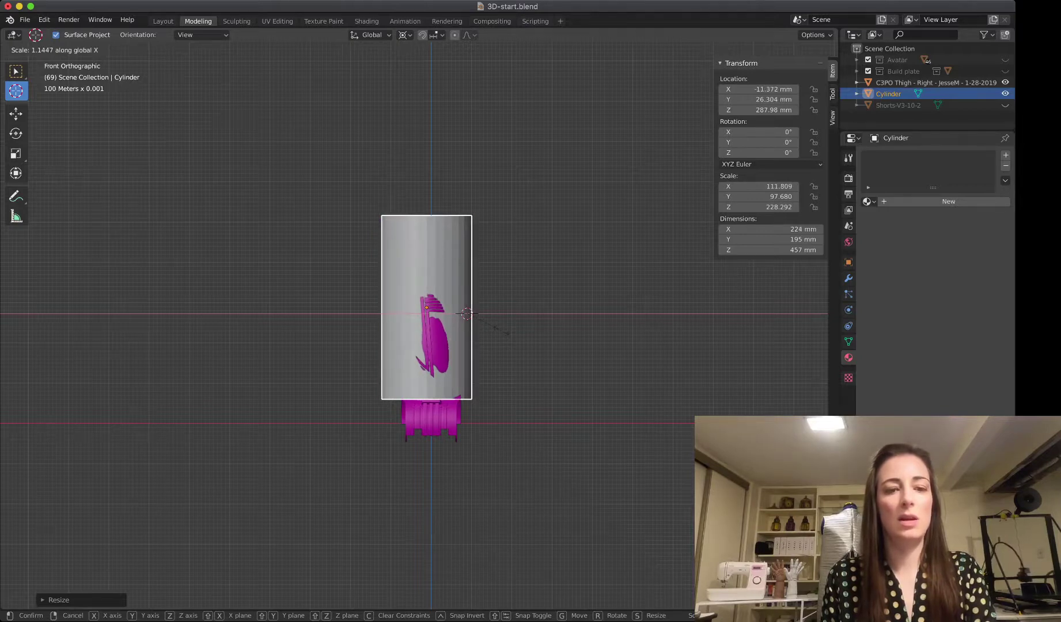
pyautogui.click(512, 333)
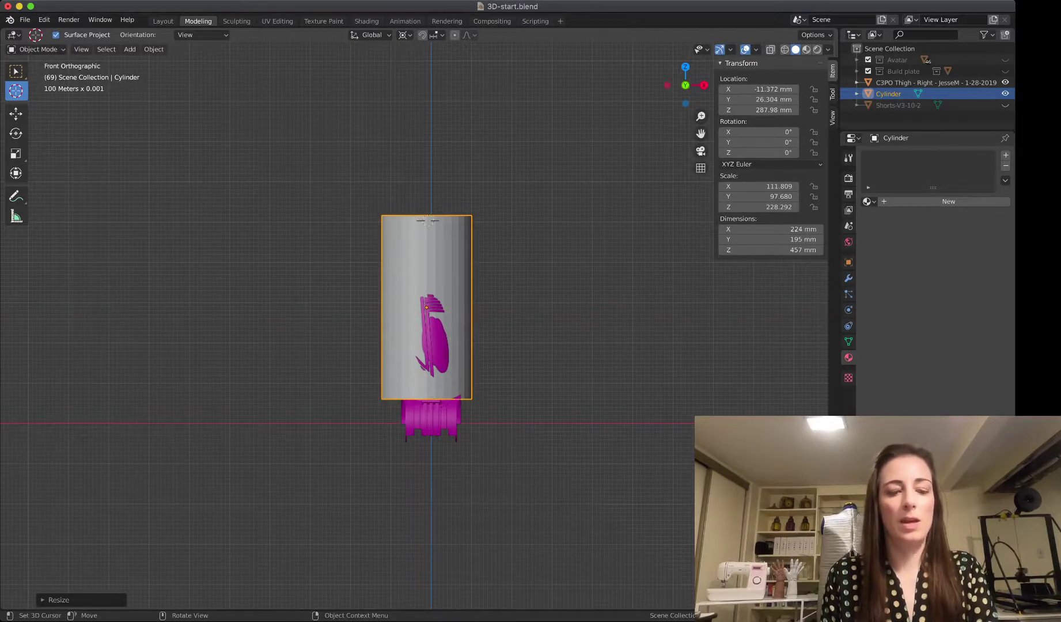
# Shorten the cylinder along Z to about 435 mm, pivoting from the 3D cursor near its upper edge.
pyautogui.press('s')
pyautogui.press('z')
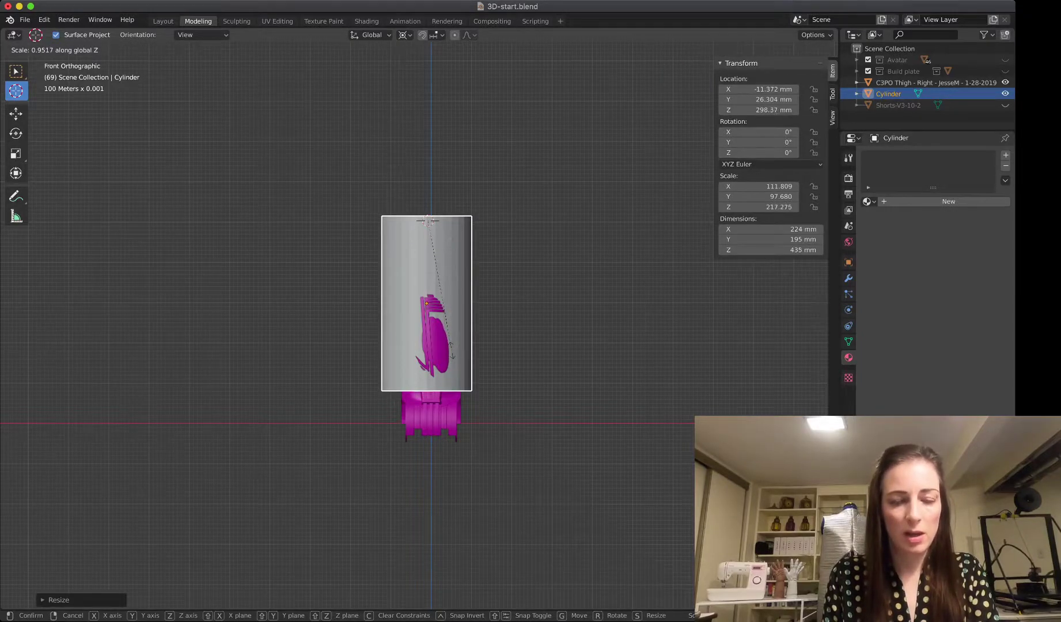
pyautogui.click(451, 358)
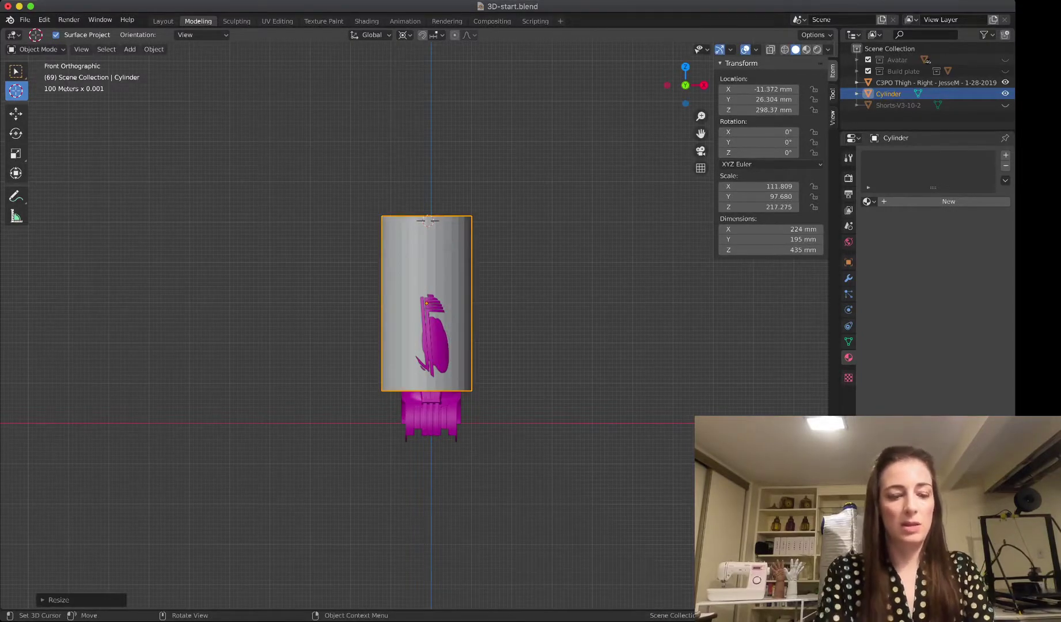
# Examine how the cylinder covers the thigh model from the front, right, back, left and bottom views.
pyautogui.press('KP_3')
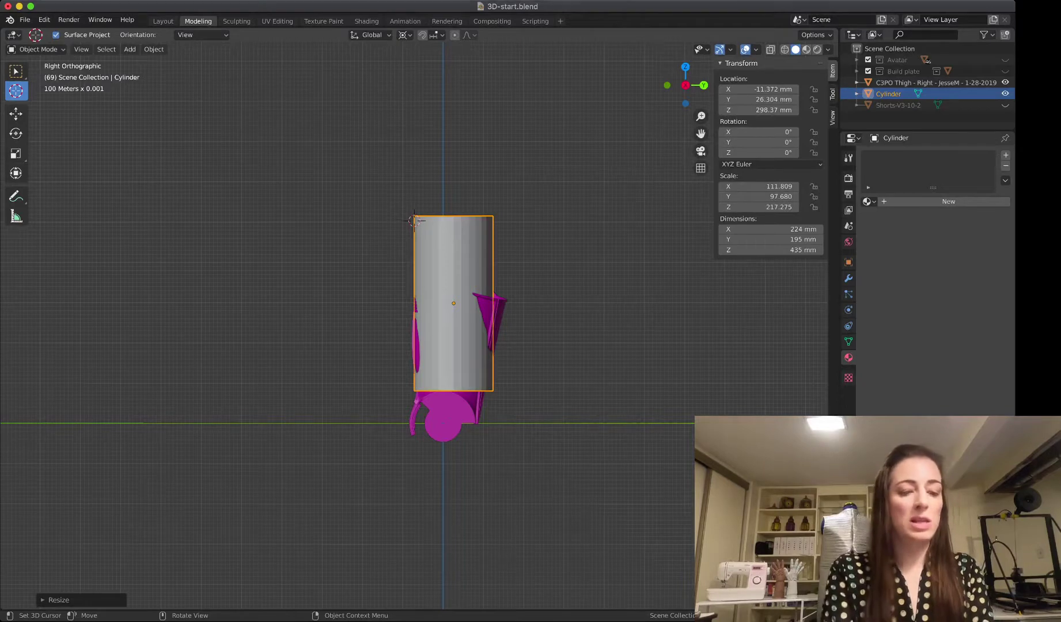
pyautogui.press('ctrl+KP_1')
pyautogui.press('KP_1')
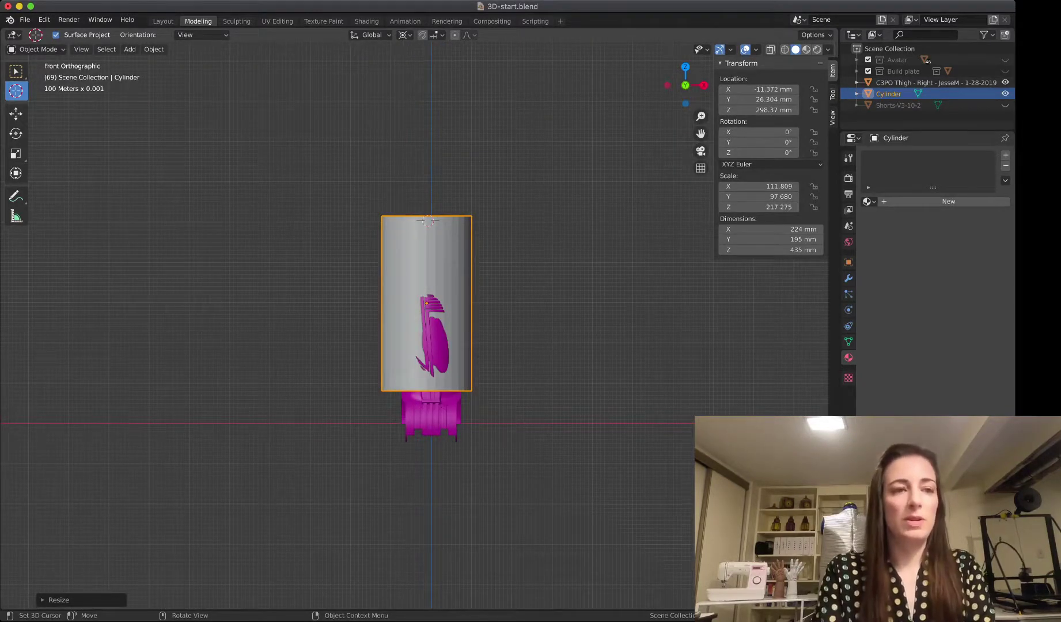
pyautogui.moveTo(519, 288); pyautogui.dragTo(558, 254, button='middle')
pyautogui.press('KP_1')
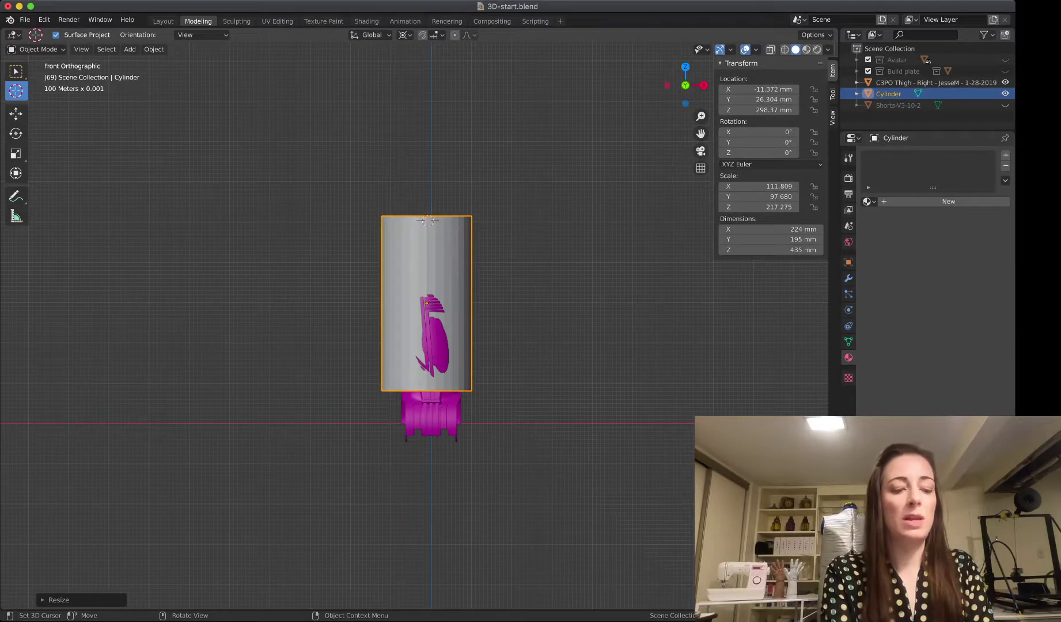
pyautogui.press('ctrl+KP_1')
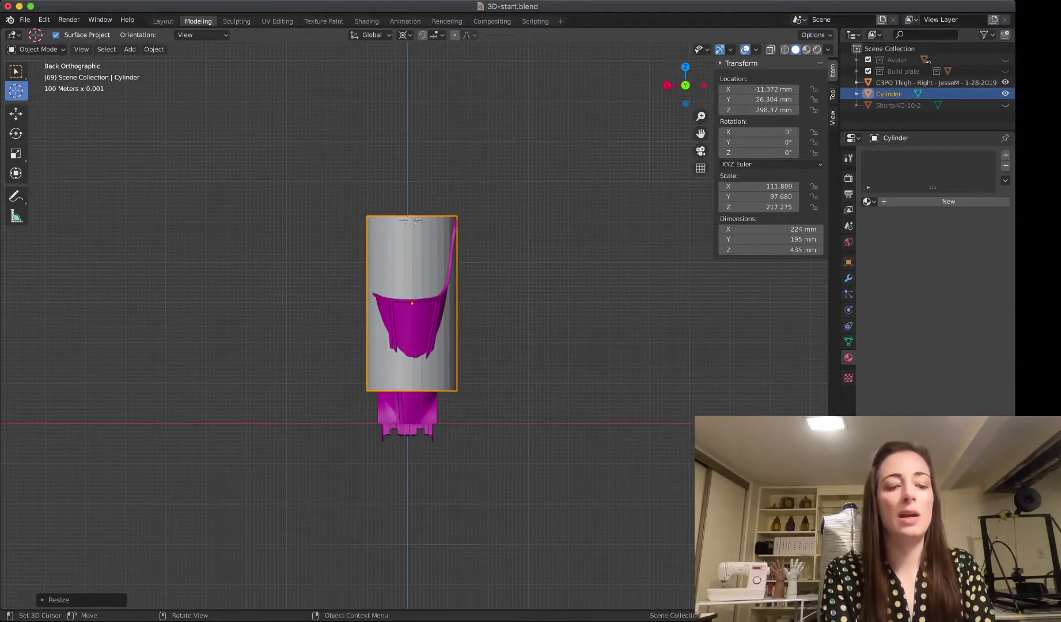
pyautogui.press('KP_3')
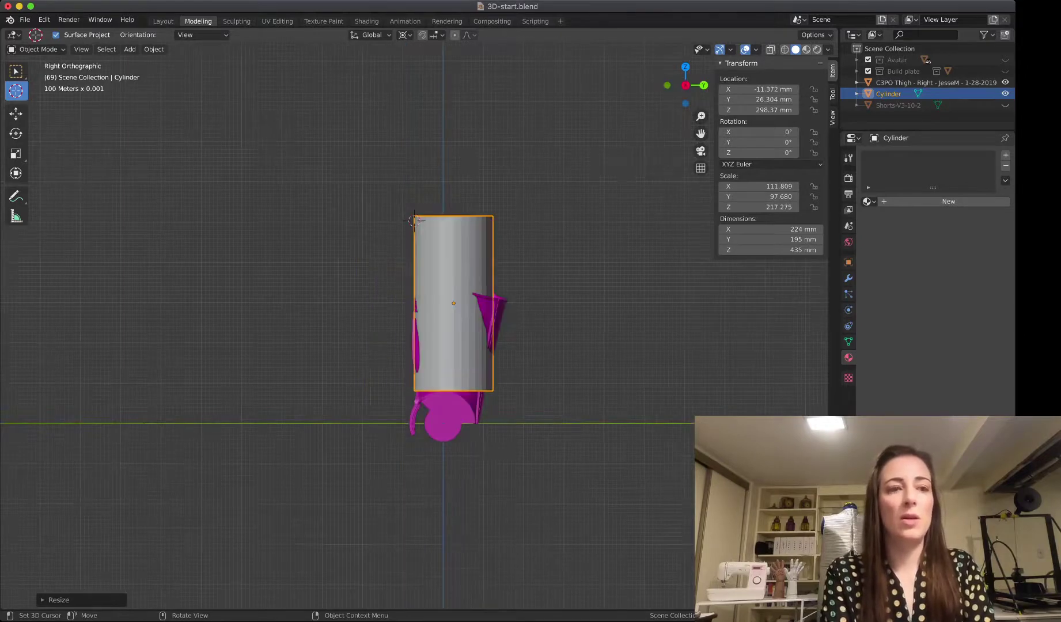
pyautogui.press('ctrl+KP_3')
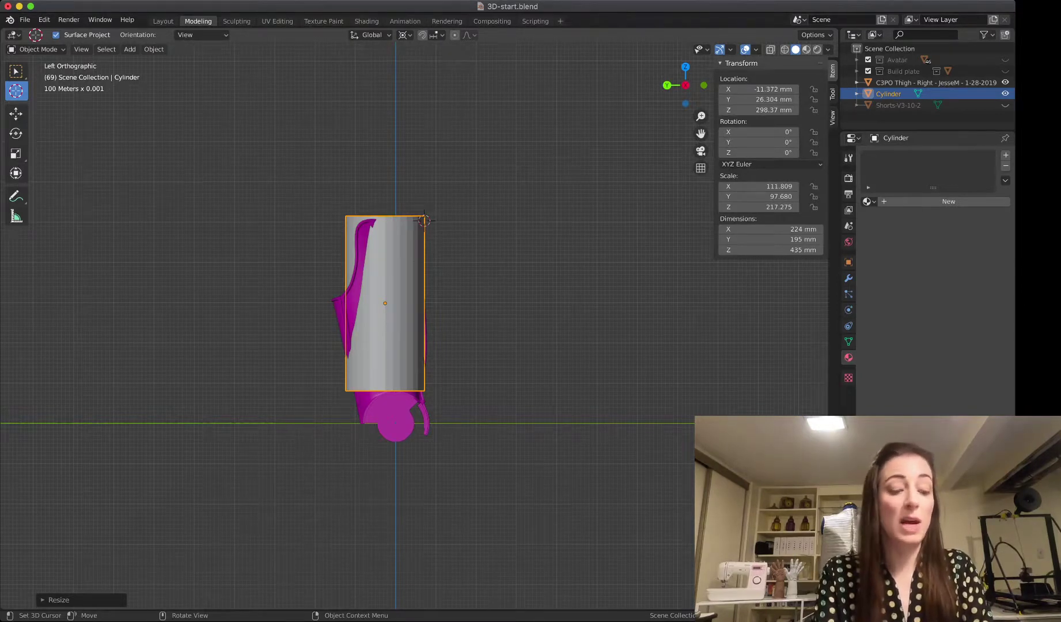
pyautogui.press('ctrl+KP_1')
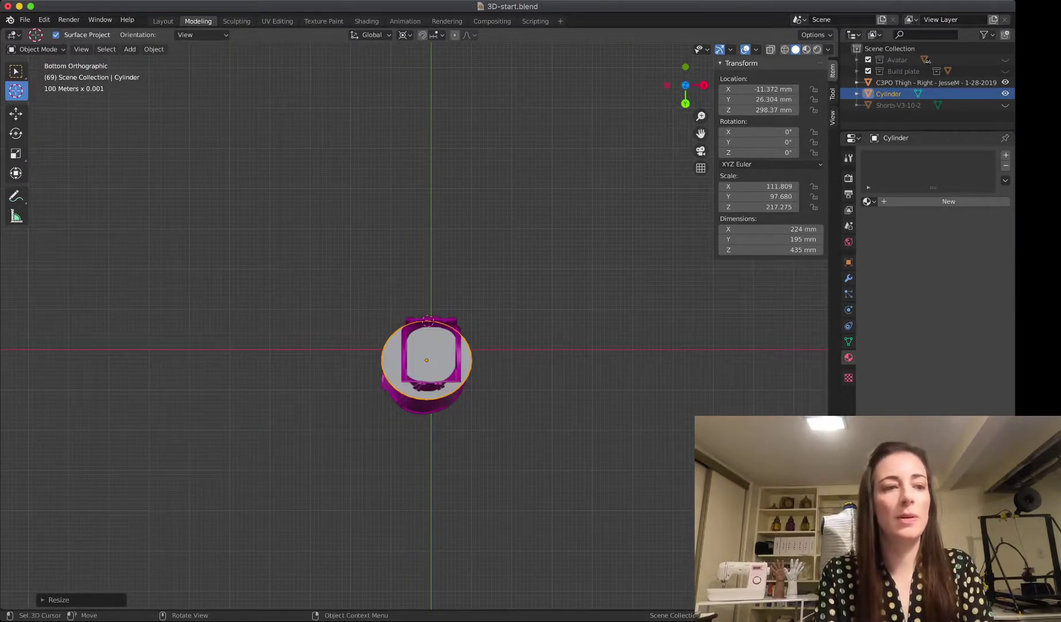
pyautogui.press('KP_7')
pyautogui.press('KP_1')
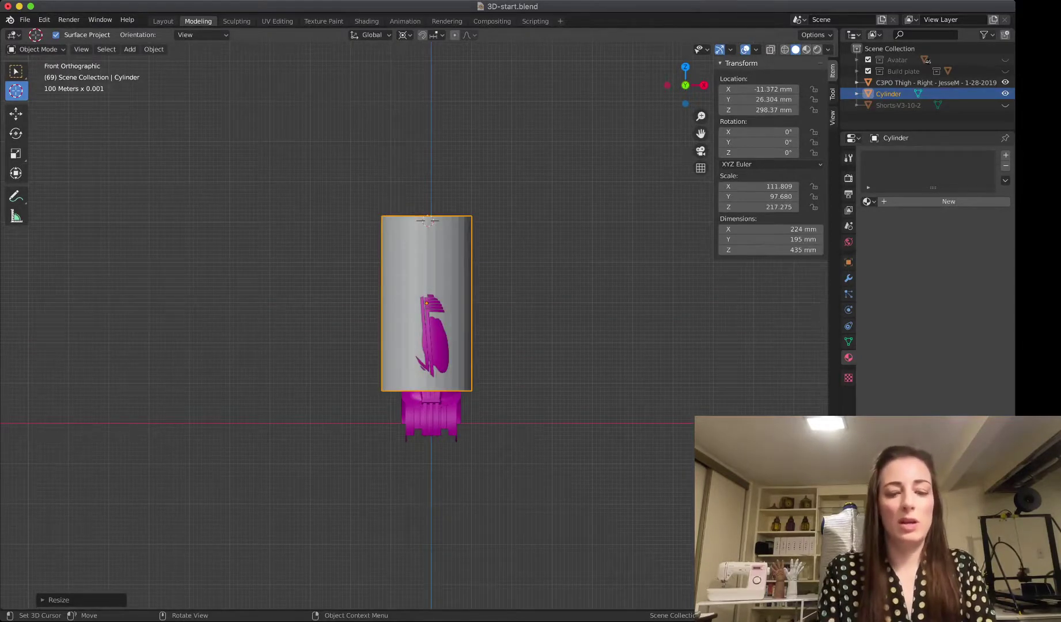
# In the top view, stretch the cylinder along Y to about 248 mm, pivoting from the 3D cursor at its front edge.
pyautogui.press('KP_7')
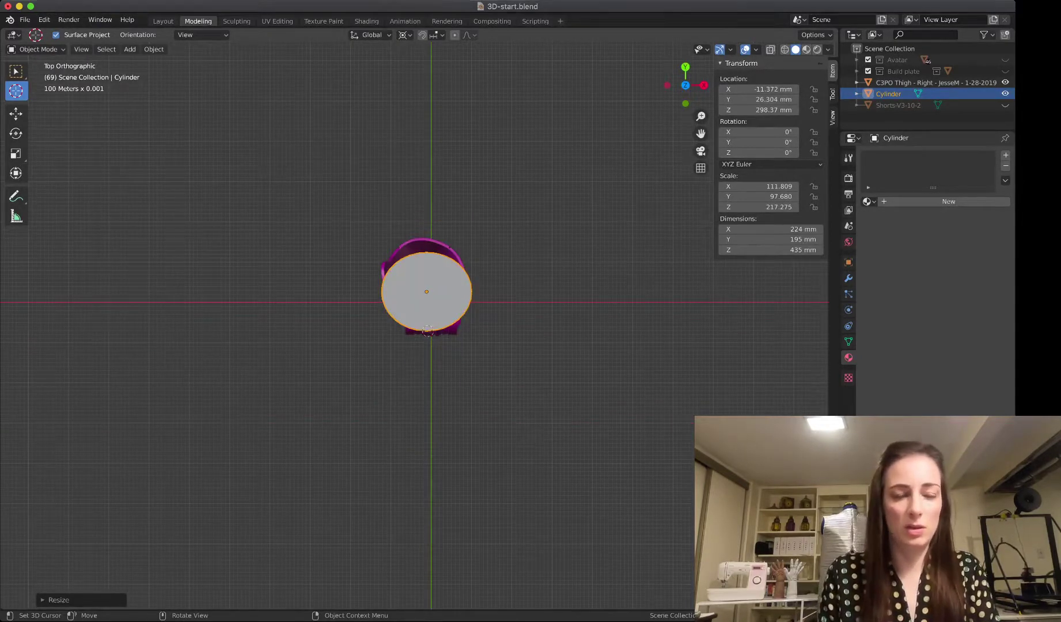
pyautogui.scroll(4, 428, 330)
pyautogui.scroll(3, 437, 336)
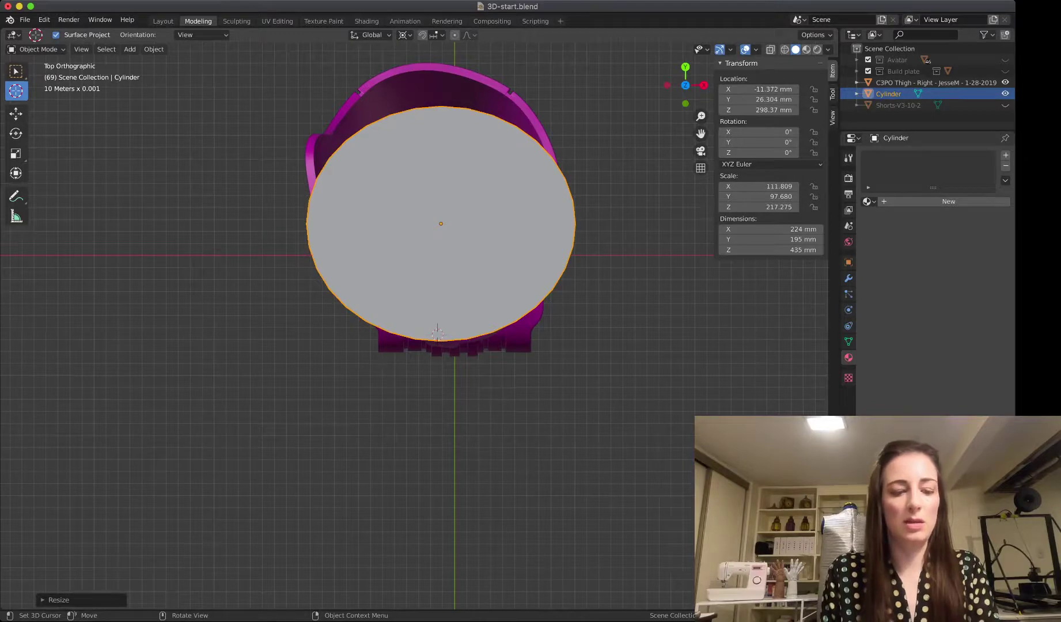
pyautogui.press('s')
pyautogui.press('y')
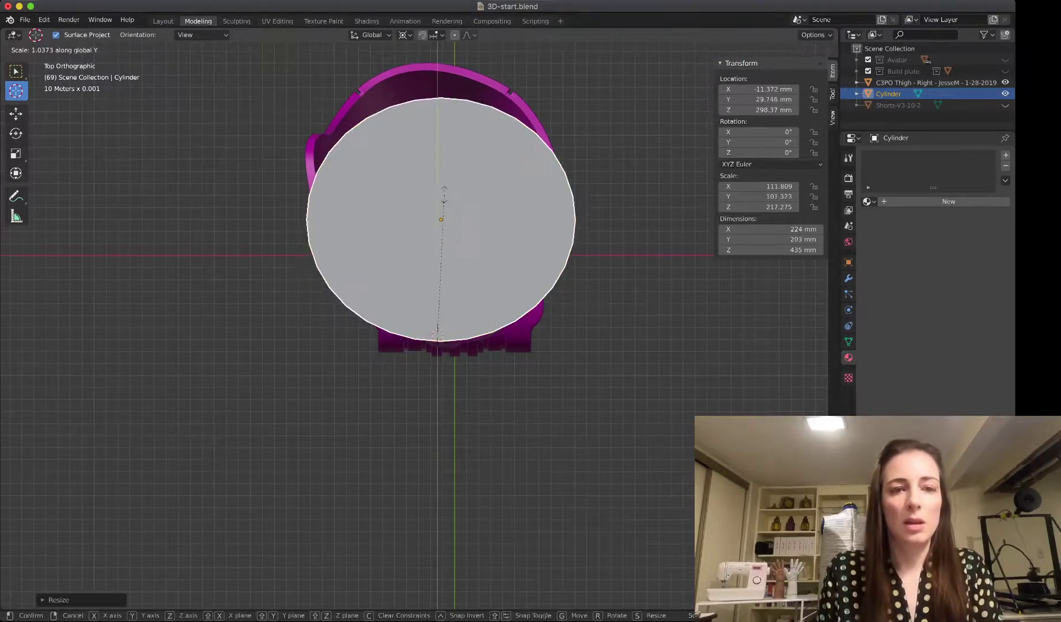
pyautogui.click(435, 163)
# Place the 3D cursor at the cylinder's +X edge, widen the cylinder along X to about 230 mm, and return to the front view.
pyautogui.click(569, 195)
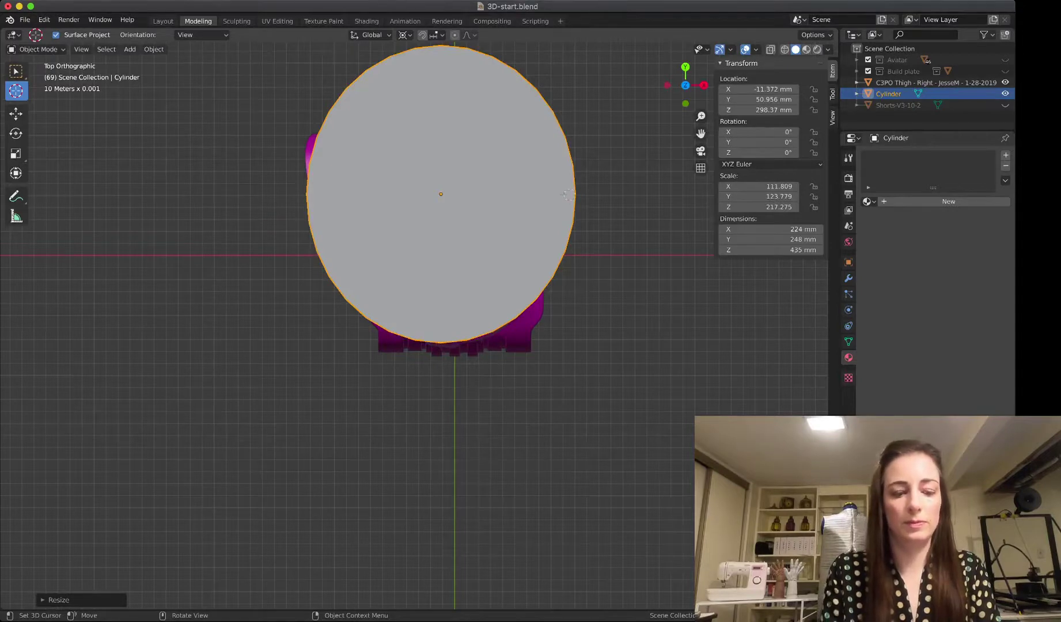
pyautogui.press('s')
pyautogui.press('x')
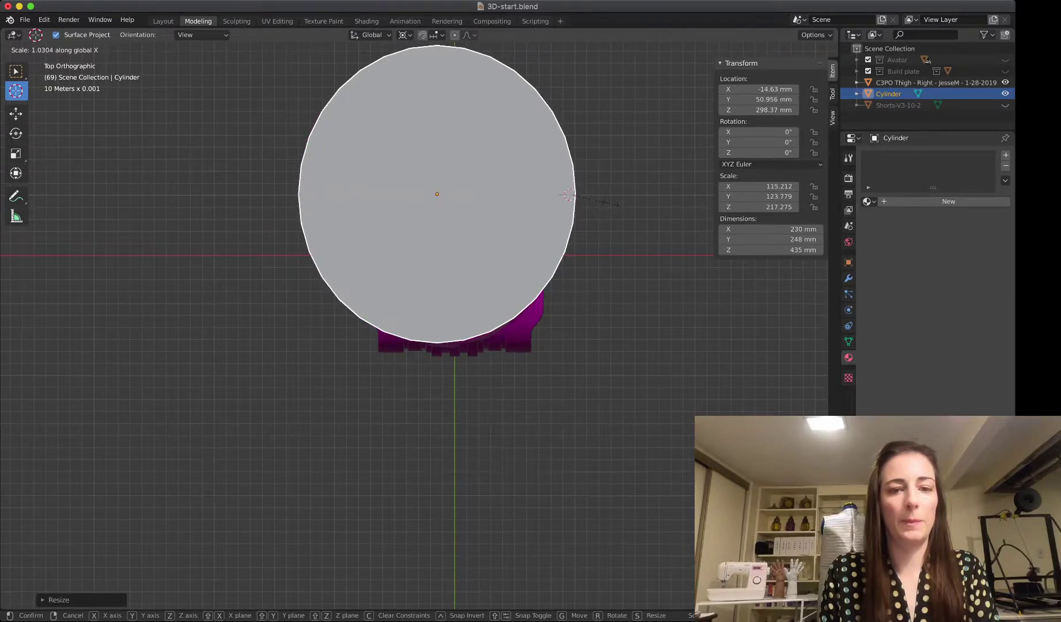
pyautogui.click(569, 194)
pyautogui.press('KP_1')
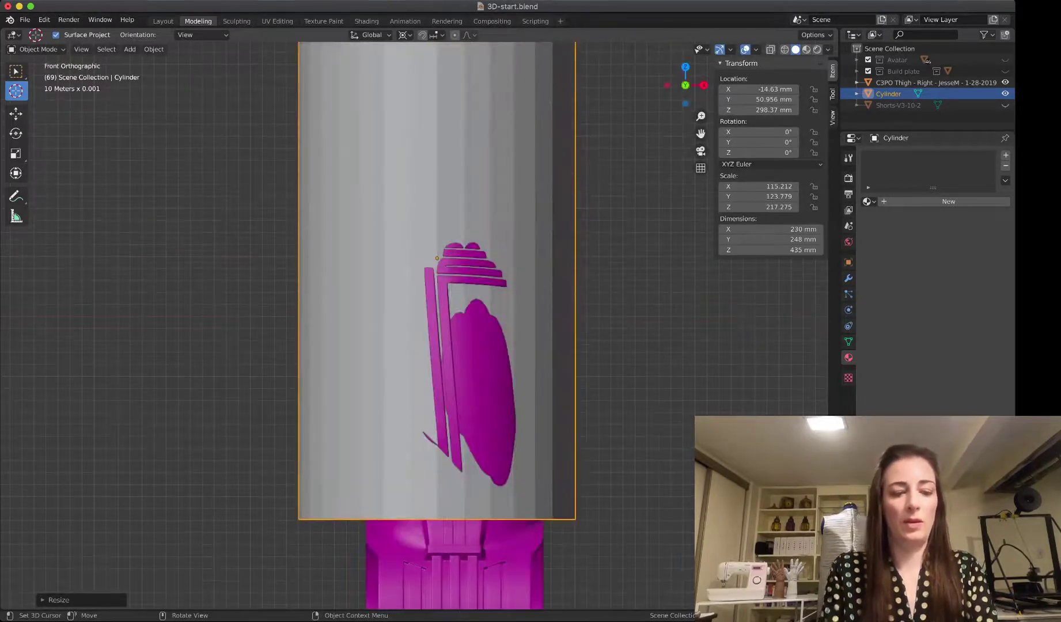
# In the right view, stretch the cylinder along Y to about 253 mm, pivoting from the 3D cursor at its back edge.
pyautogui.moveTo(438, 288); pyautogui.dragTo(484, 253, button='middle')
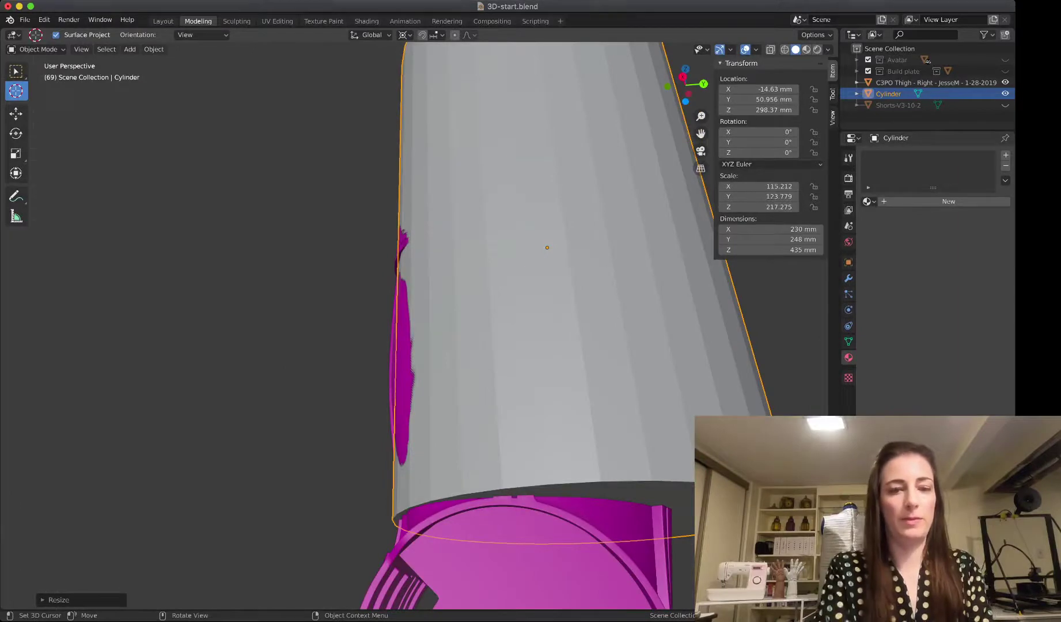
pyautogui.press('KP_3')
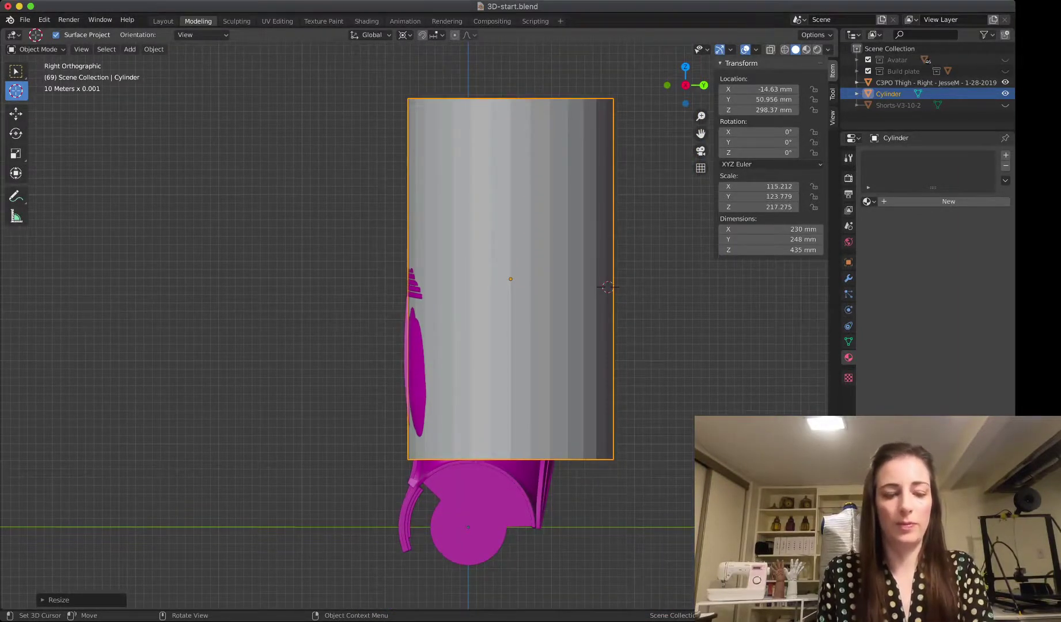
pyautogui.press('s')
pyautogui.press('y')
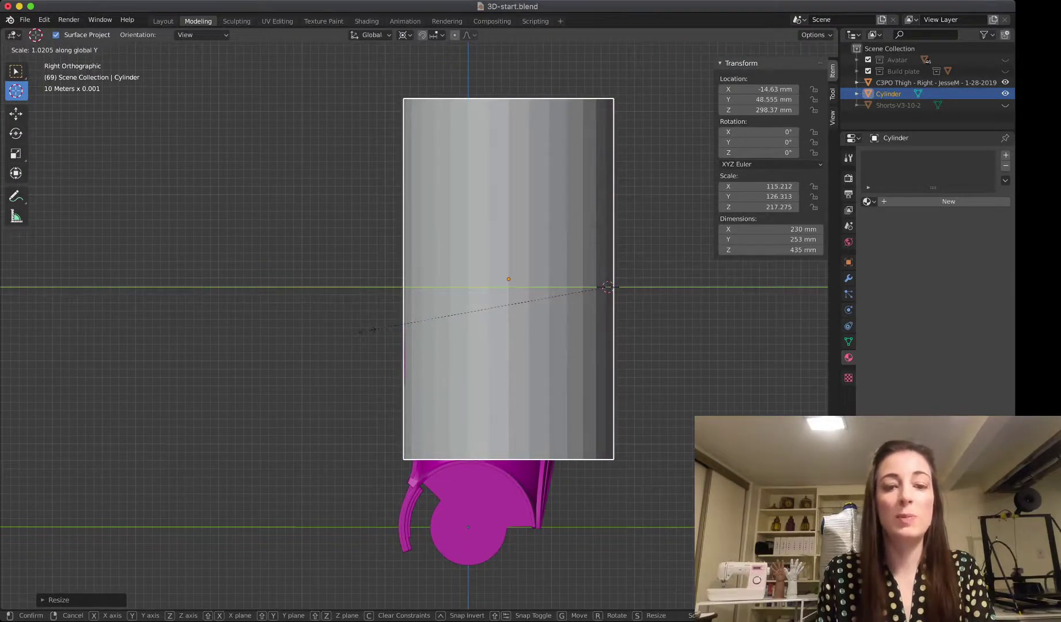
pyautogui.click(360, 332)
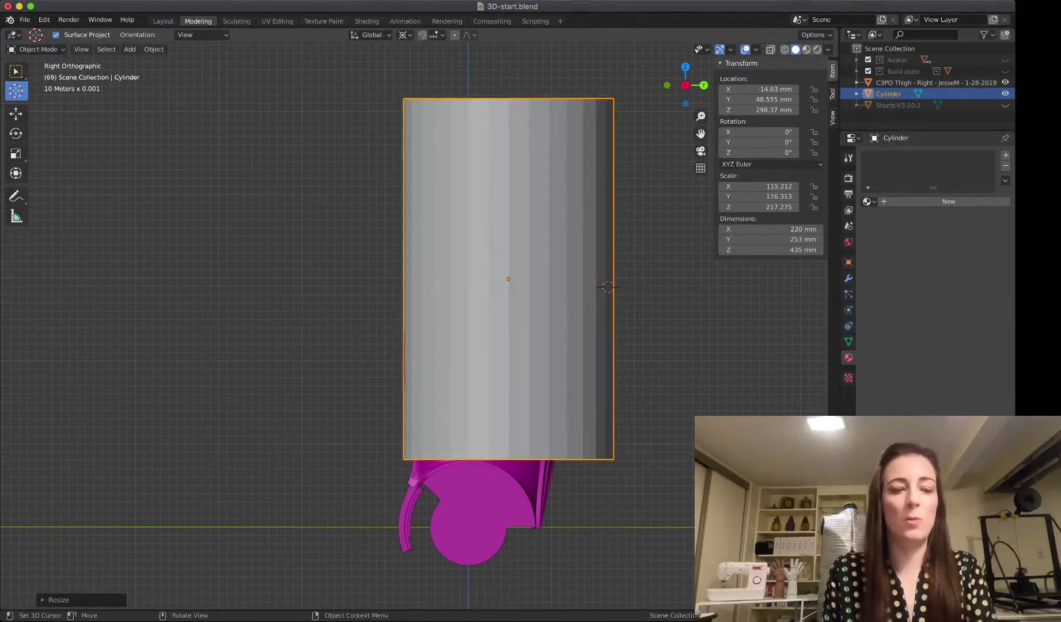
# Compare the front and right views, and extend the cylinder along Y to about 257 mm from the 3D cursor.
pyautogui.press('KP_1')
pyautogui.press('KP_3')
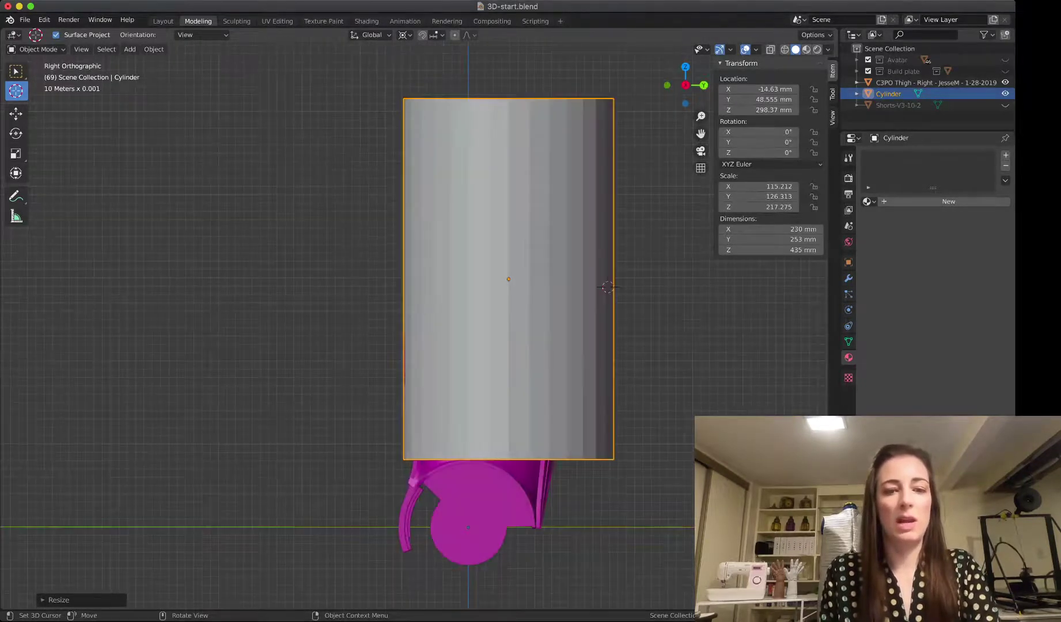
pyautogui.press('KP_1')
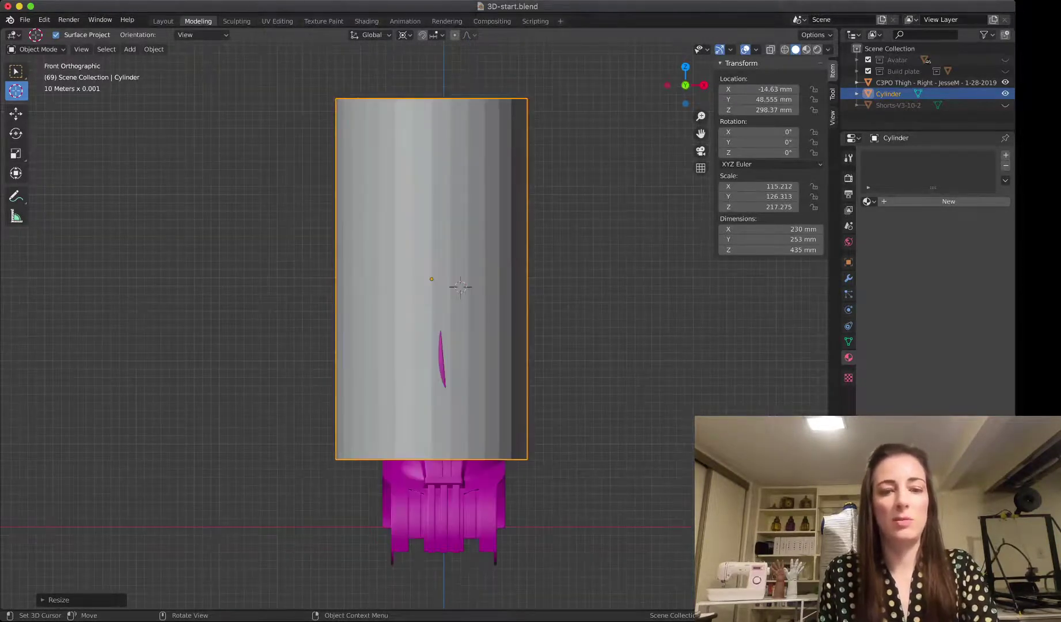
pyautogui.press('KP_3')
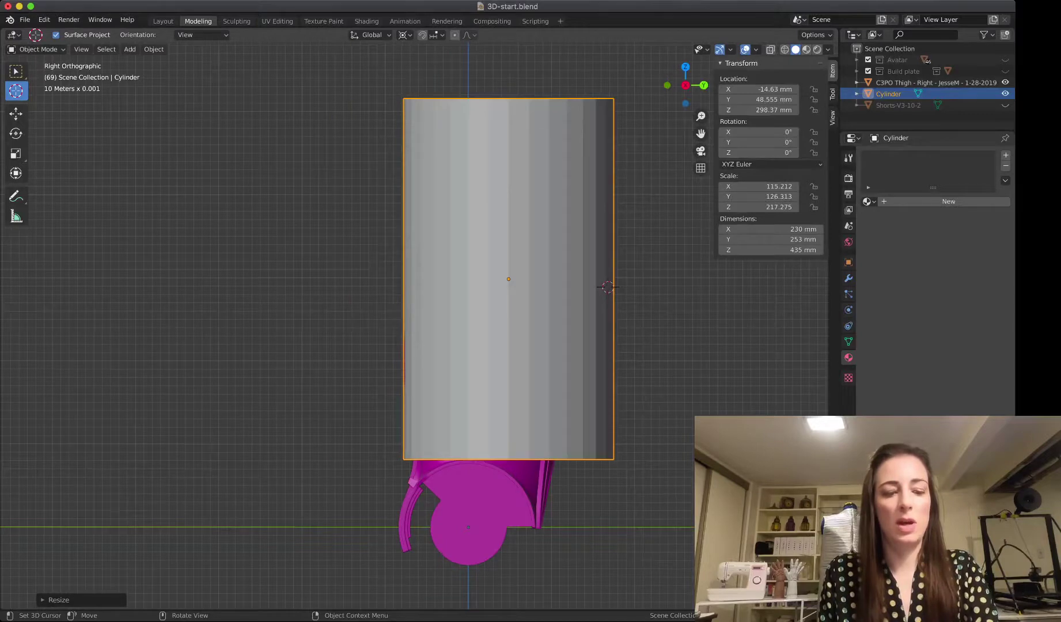
pyautogui.press('s')
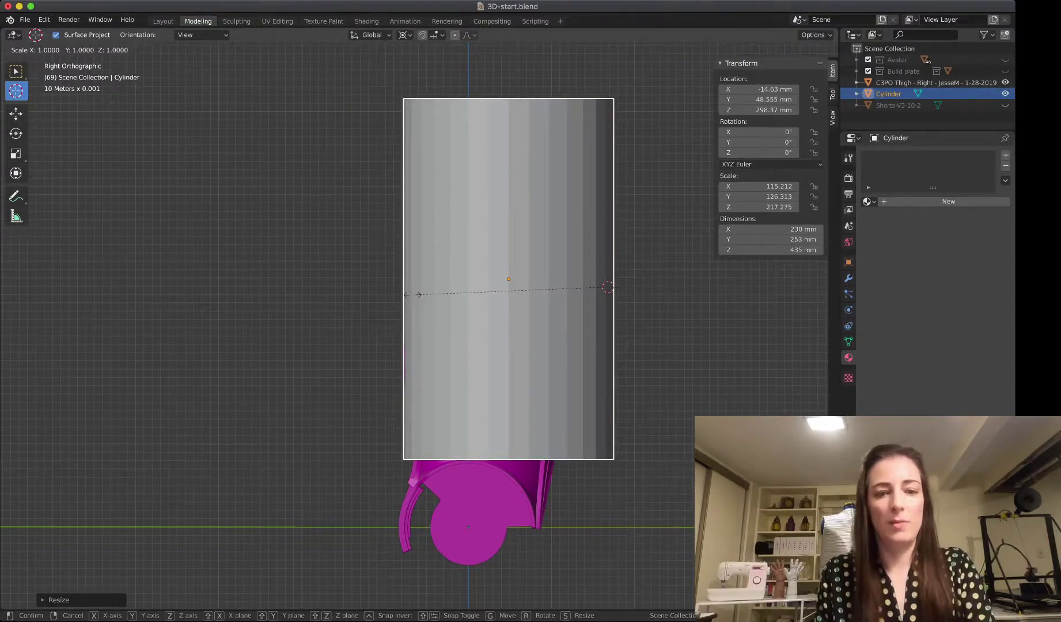
pyautogui.press('y')
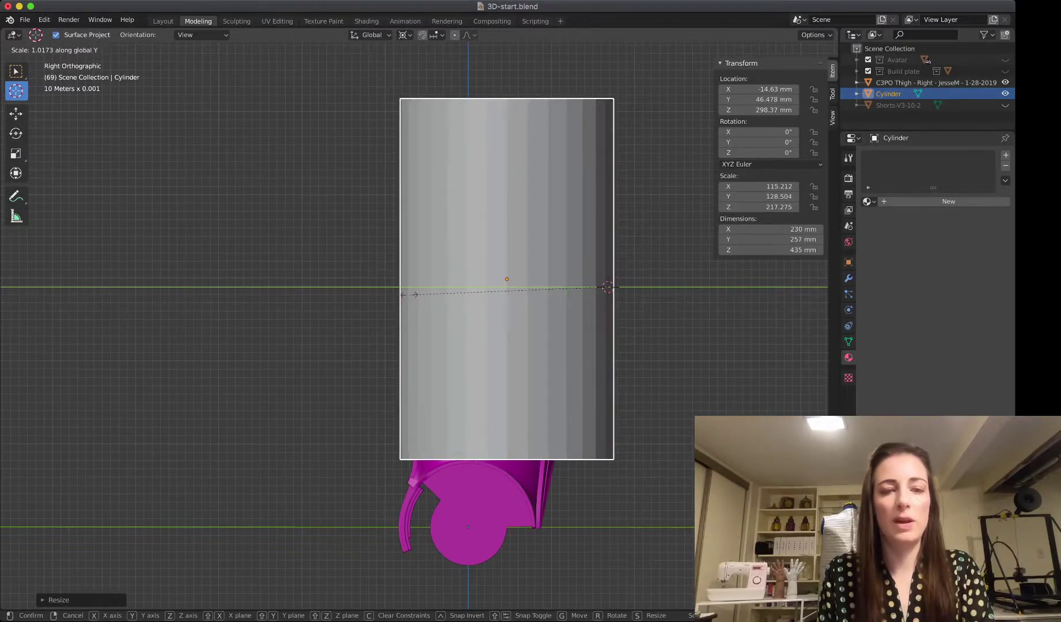
pyautogui.click(608, 286)
# Check the front and back coverage, then place the 3D cursor at the cylinder's front edge and stretch it along Y to about 260 mm.
pyautogui.press('KP_1')
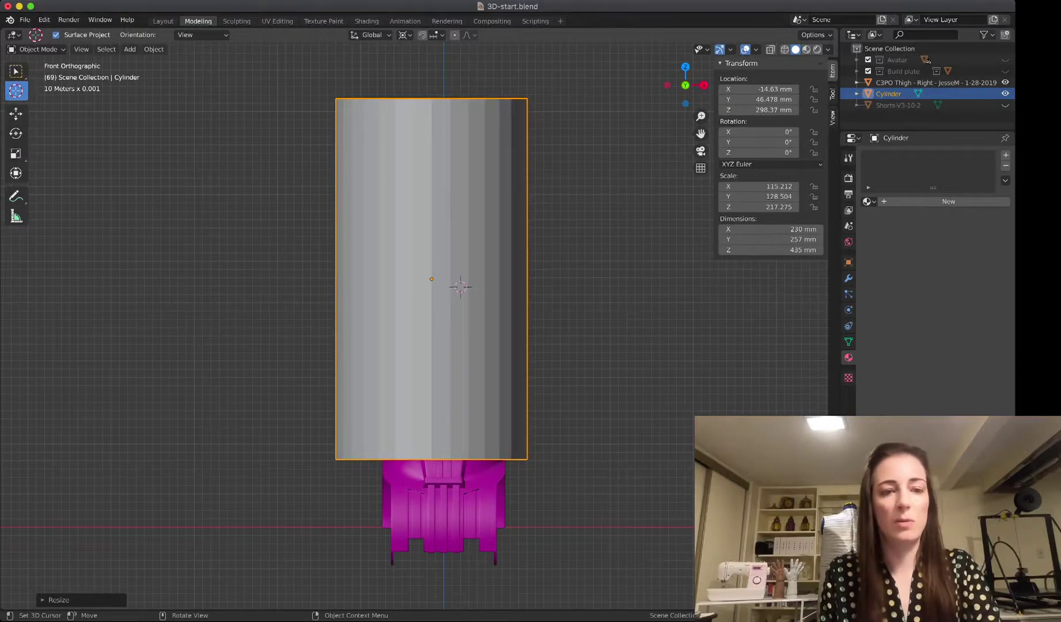
pyautogui.press('ctrl+KP_1')
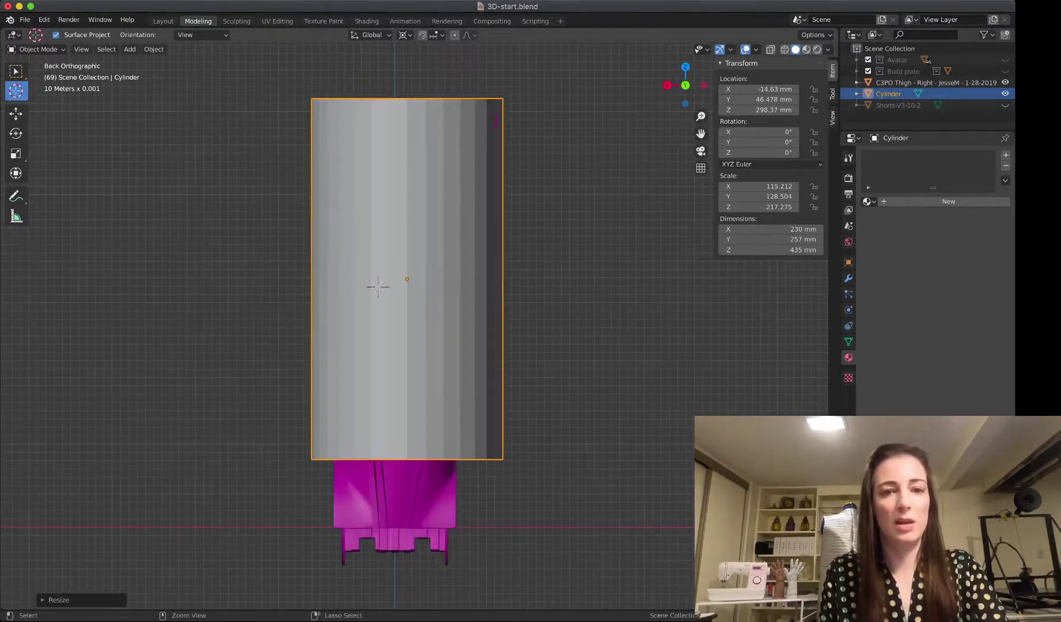
pyautogui.press('KP_1')
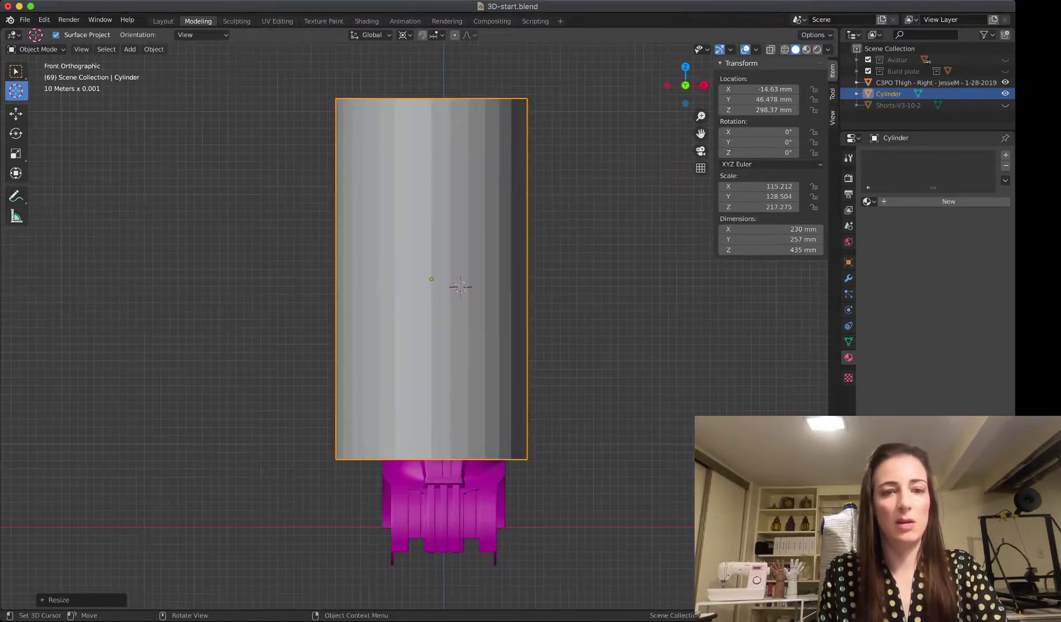
pyautogui.press('ctrl+KP_1')
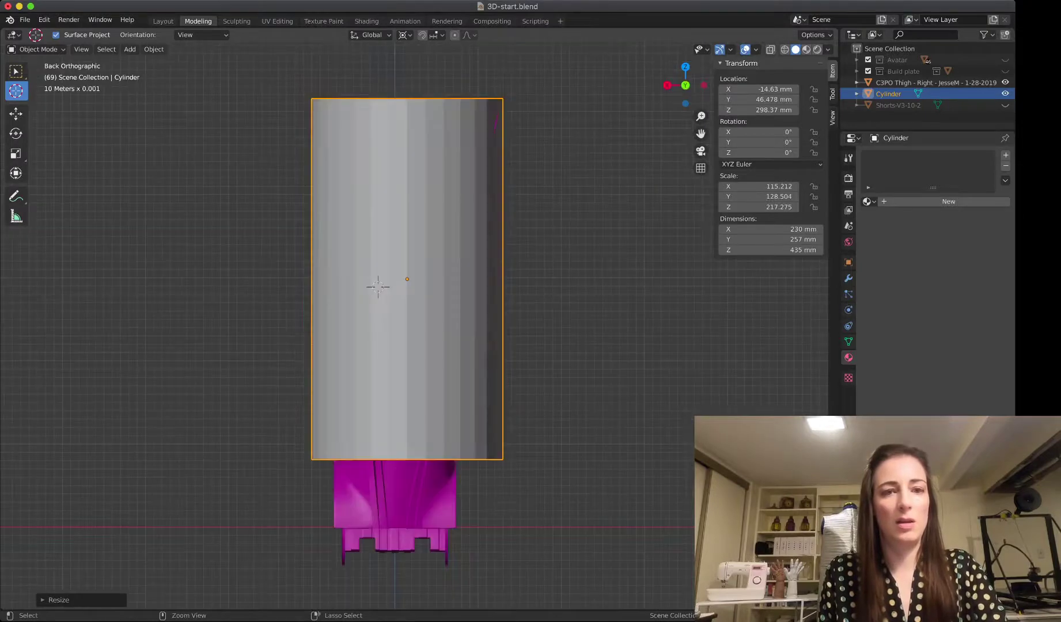
pyautogui.press('KP_1')
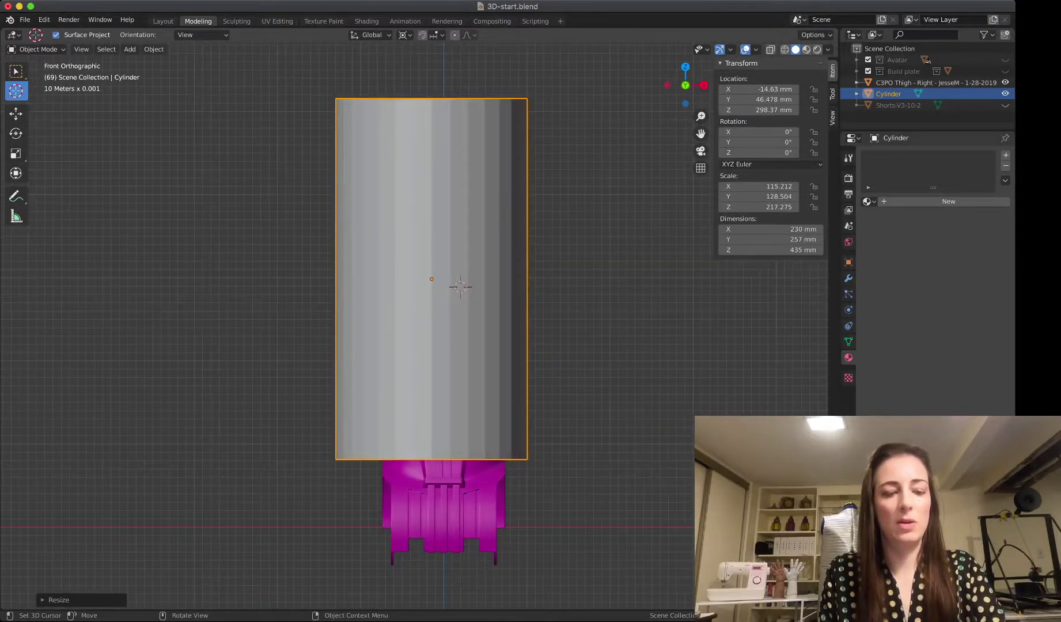
pyautogui.press('KP_3')
pyautogui.click(407, 257)
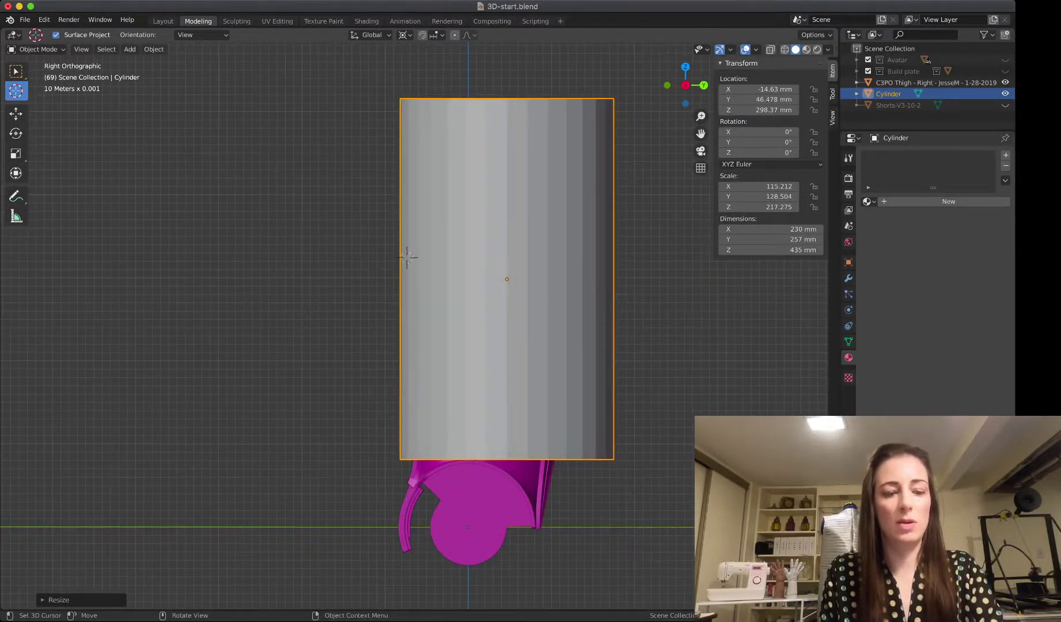
pyautogui.press('s')
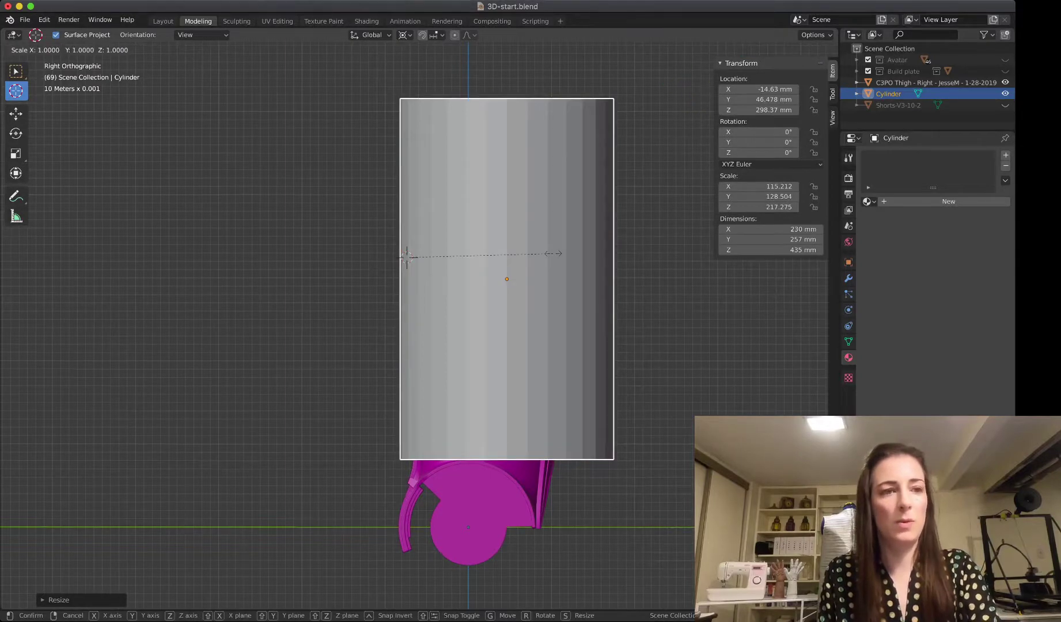
pyautogui.press('y')
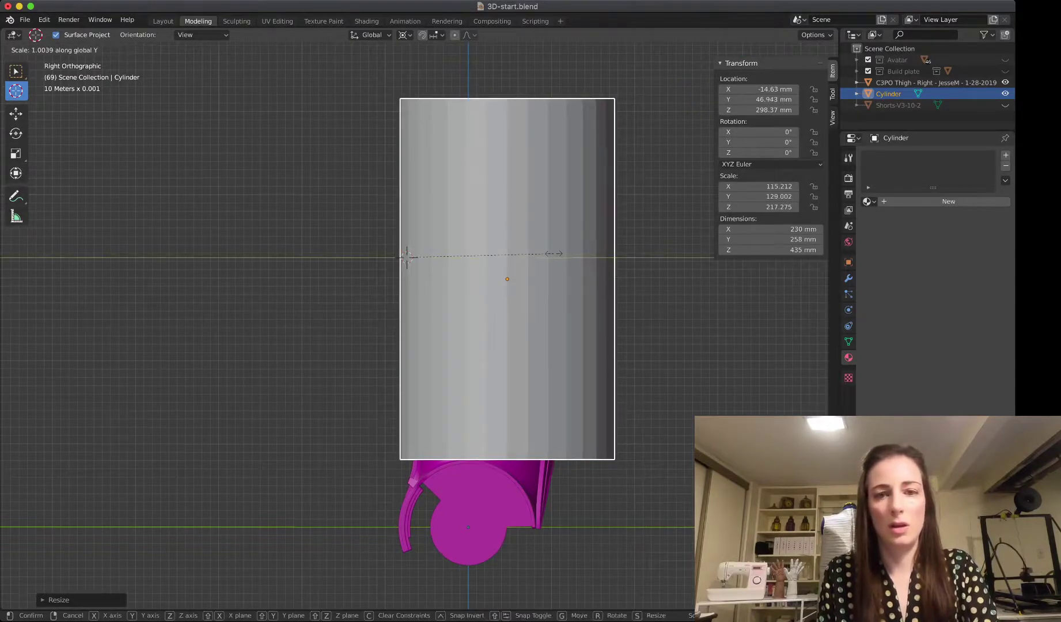
pyautogui.press('Escape')
# In the back view, place the 3D cursor at the cylinder's +X edge and widen the cylinder along X to about 232 mm.
pyautogui.press('KP_1')
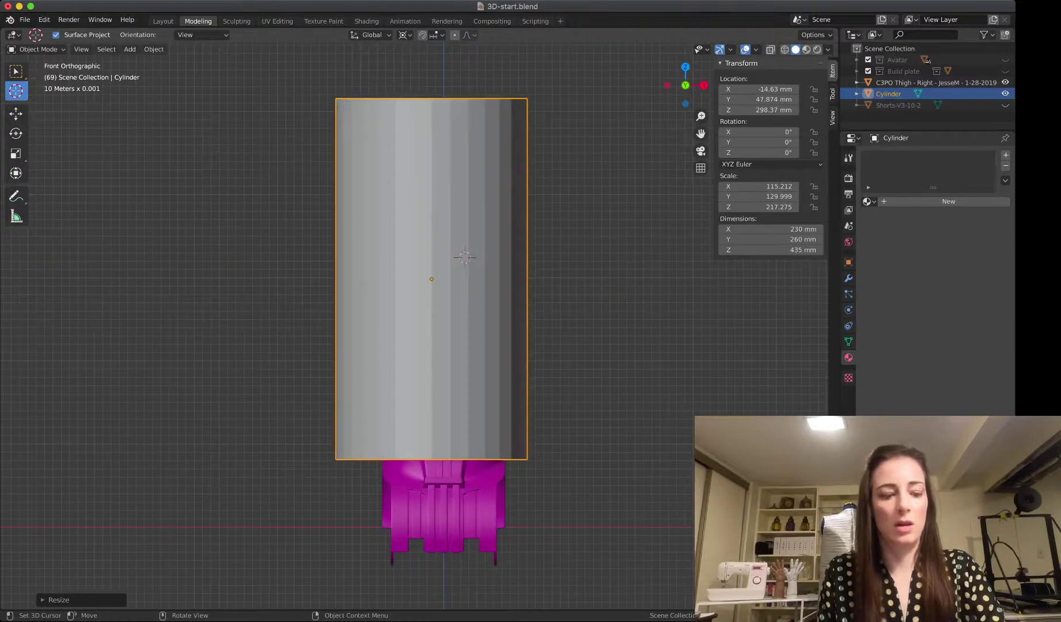
pyautogui.press('ctrl+KP_1')
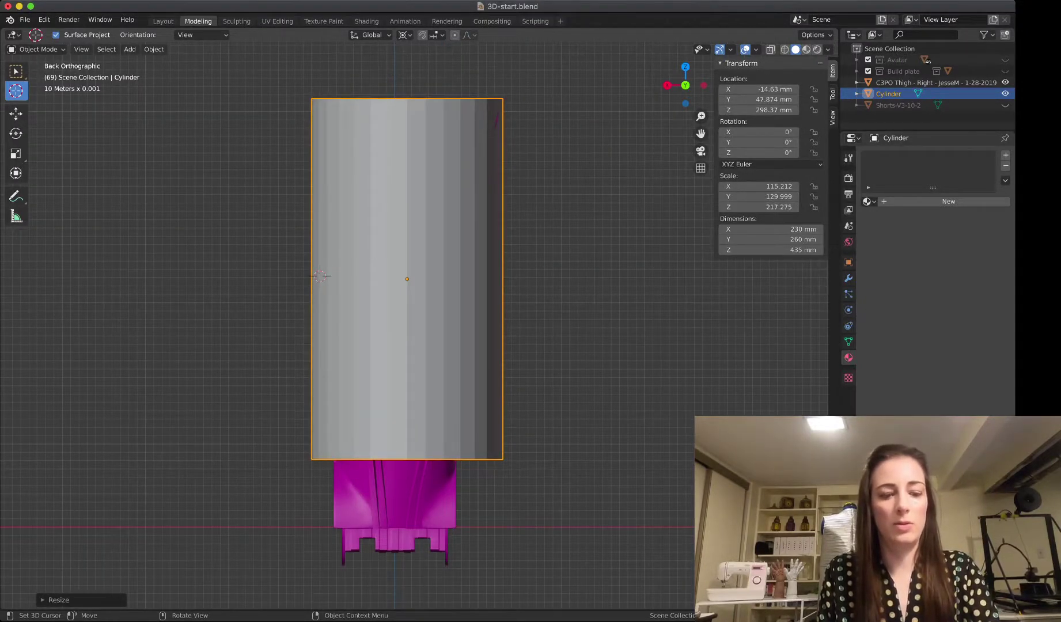
pyautogui.press('s')
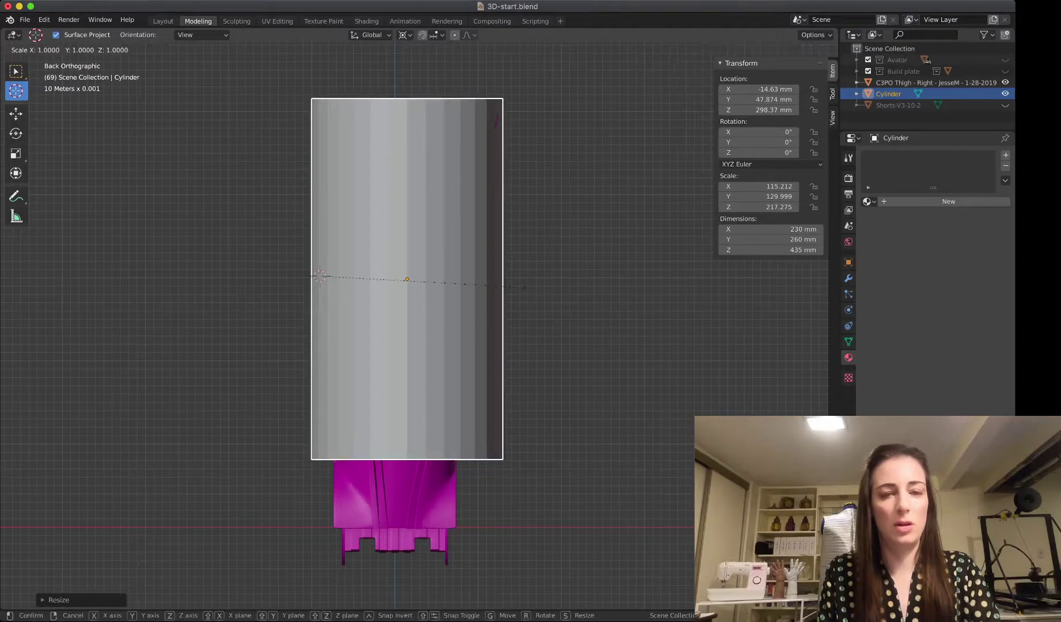
pyautogui.press('x')
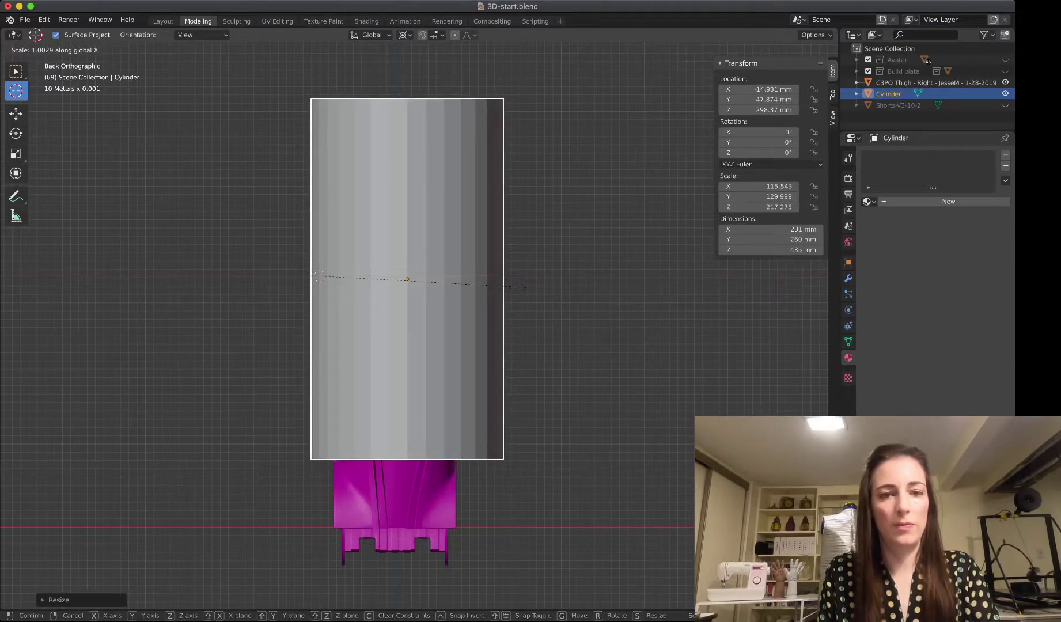
pyautogui.click(524, 286)
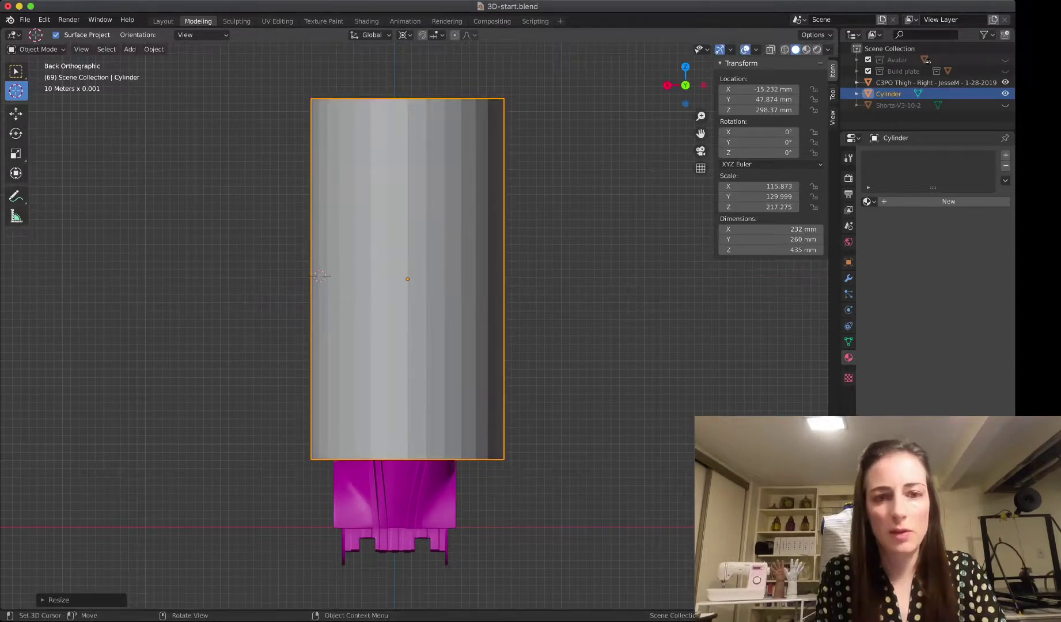
# Examine how the cylinder covers the thigh model from the front, left, top and underside views.
pyautogui.press('KP_5')
pyautogui.press('KP_5')
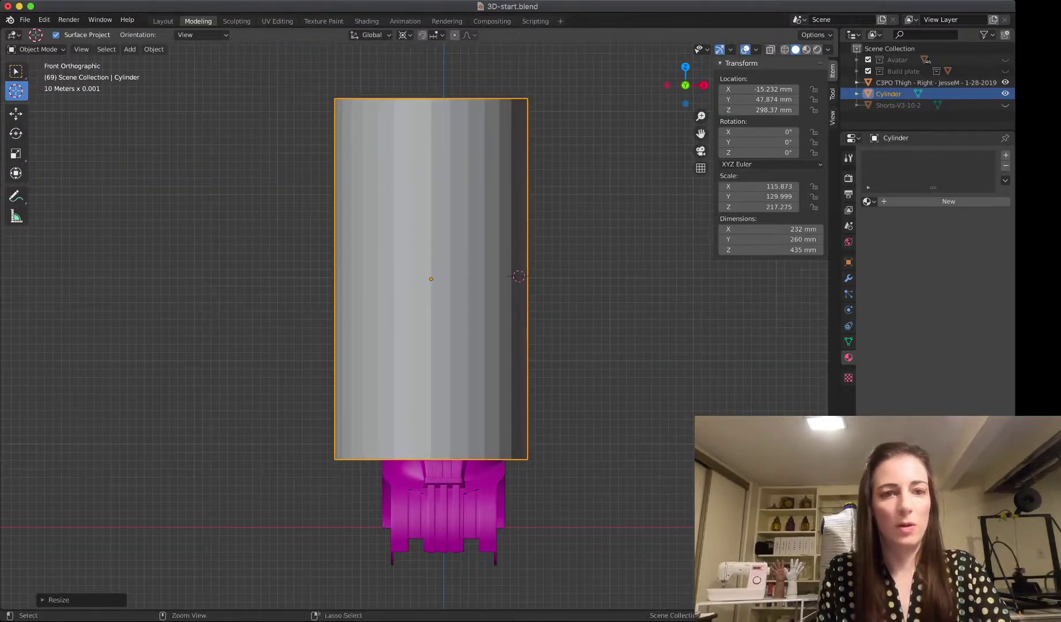
pyautogui.press('KP_8')
pyautogui.press('KP_8')
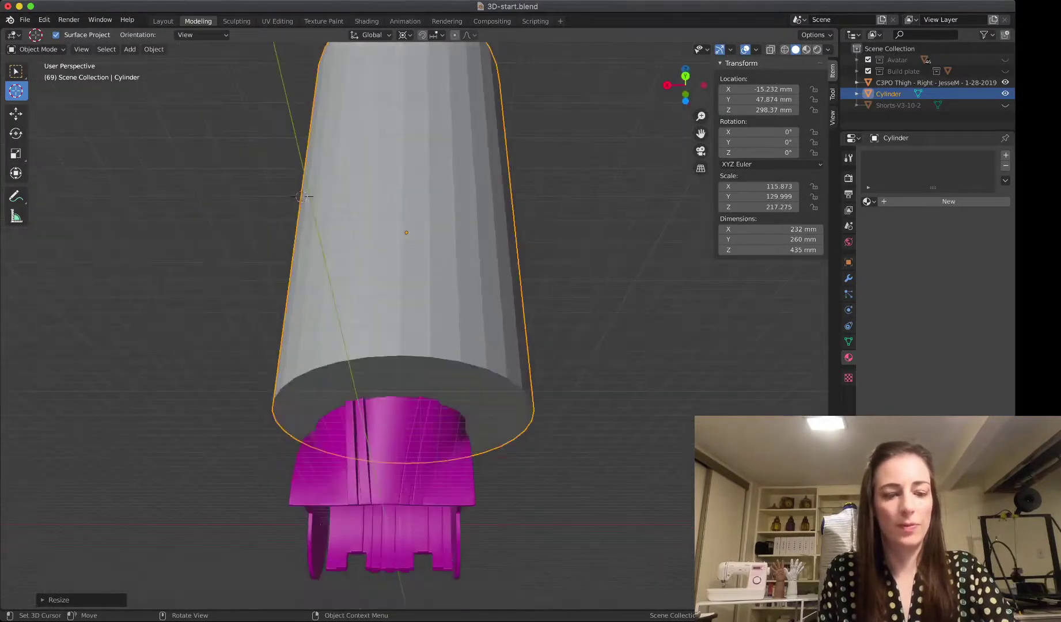
pyautogui.press('KP_3')
pyautogui.press('ctrl+KP_3')
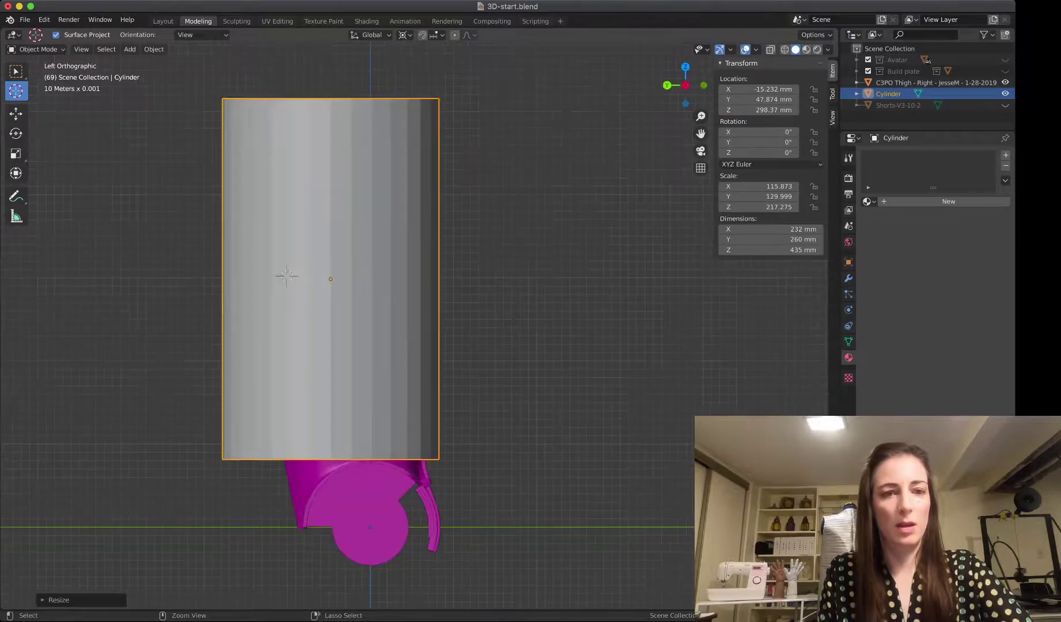
pyautogui.press('KP_7')
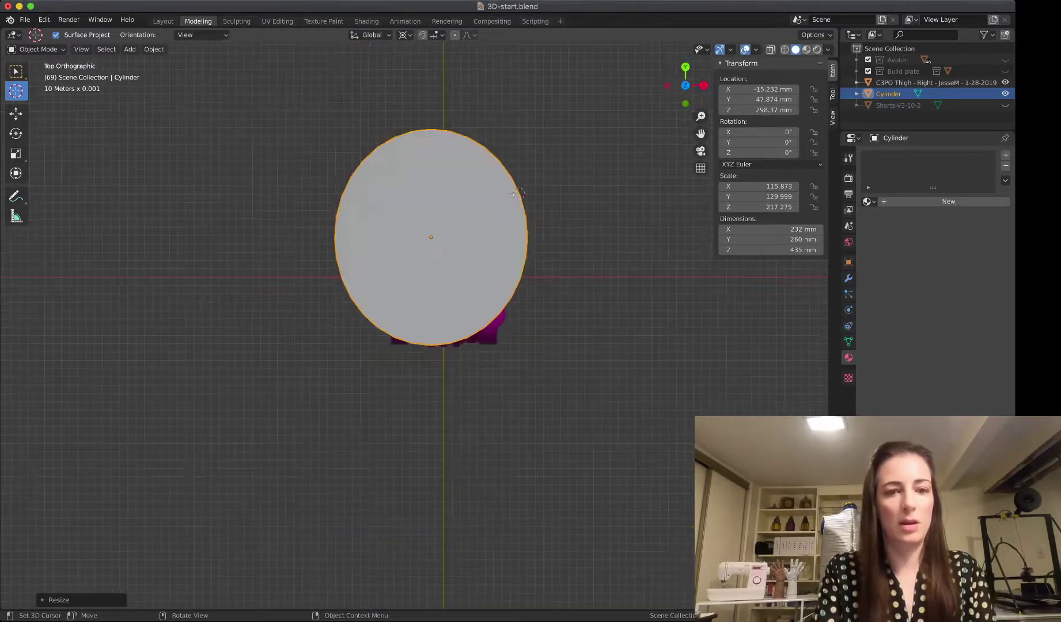
pyautogui.press('ctrl+KP_7')
pyautogui.press('KP_7')
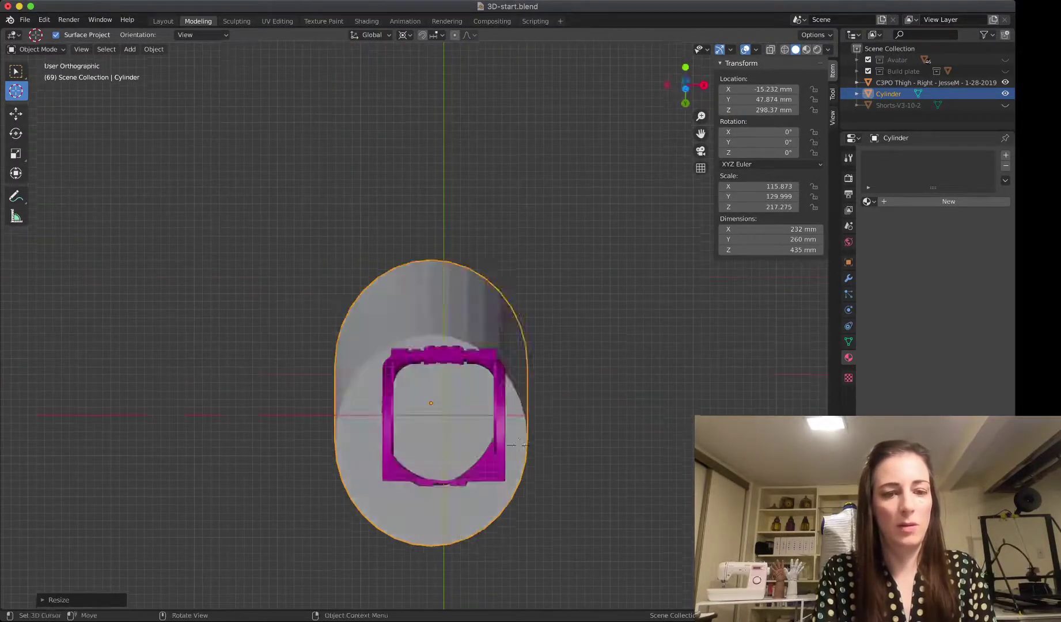
pyautogui.press('KP_1')
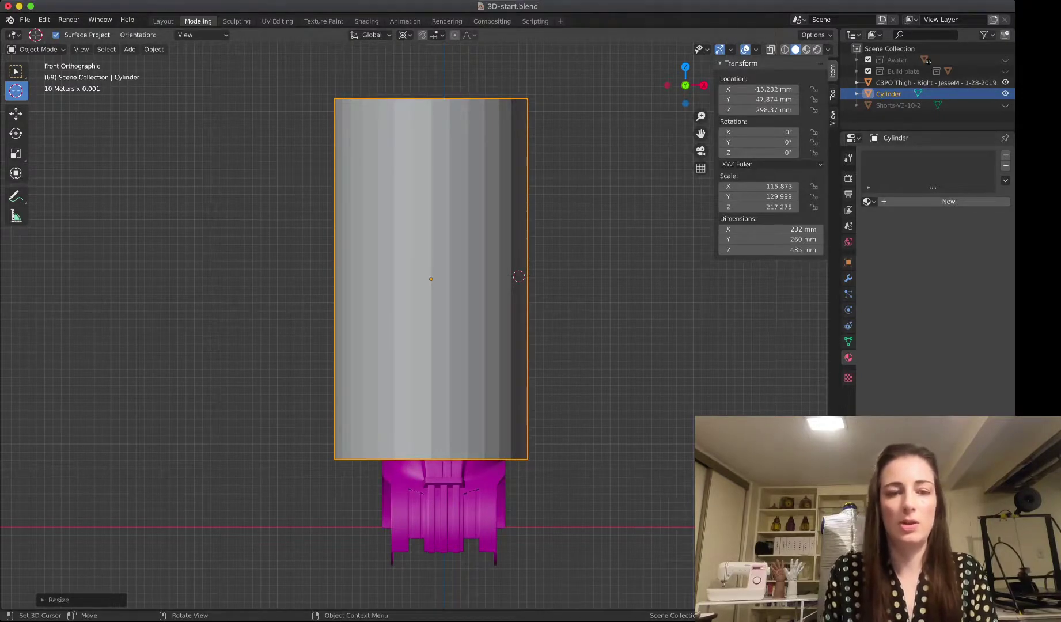
# Set the cylinder's viewport display to Wire.
pyautogui.click(849, 262)
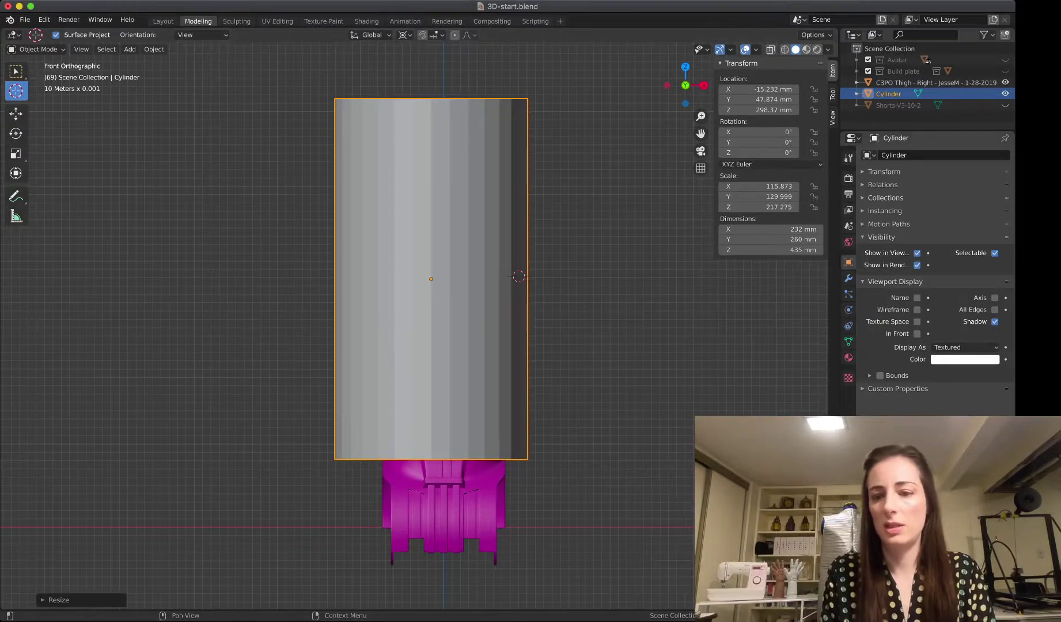
pyautogui.click(966, 347)
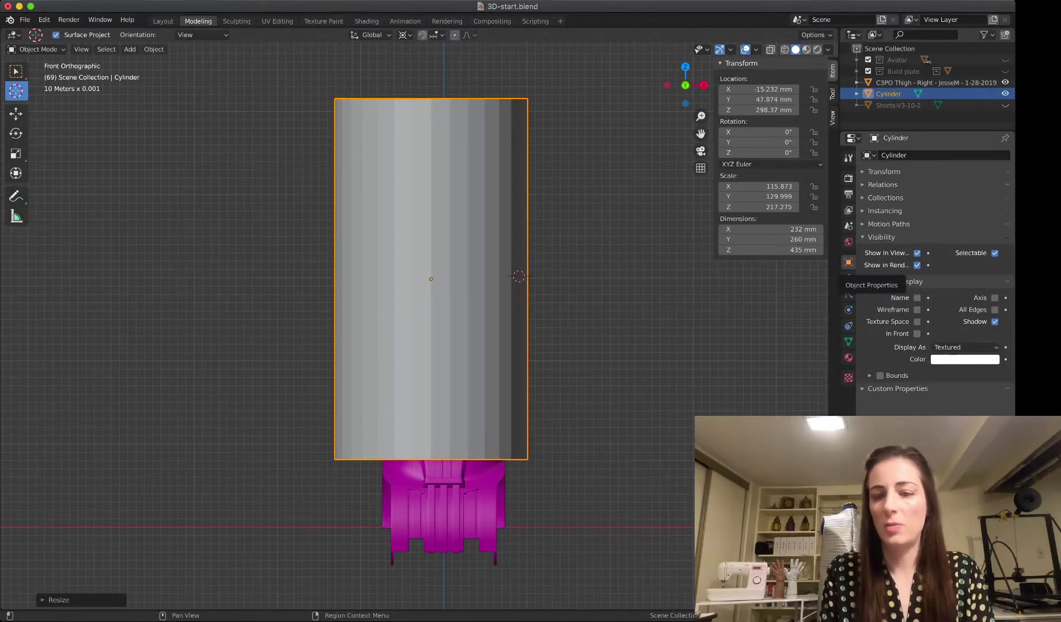
pyautogui.click(966, 347)
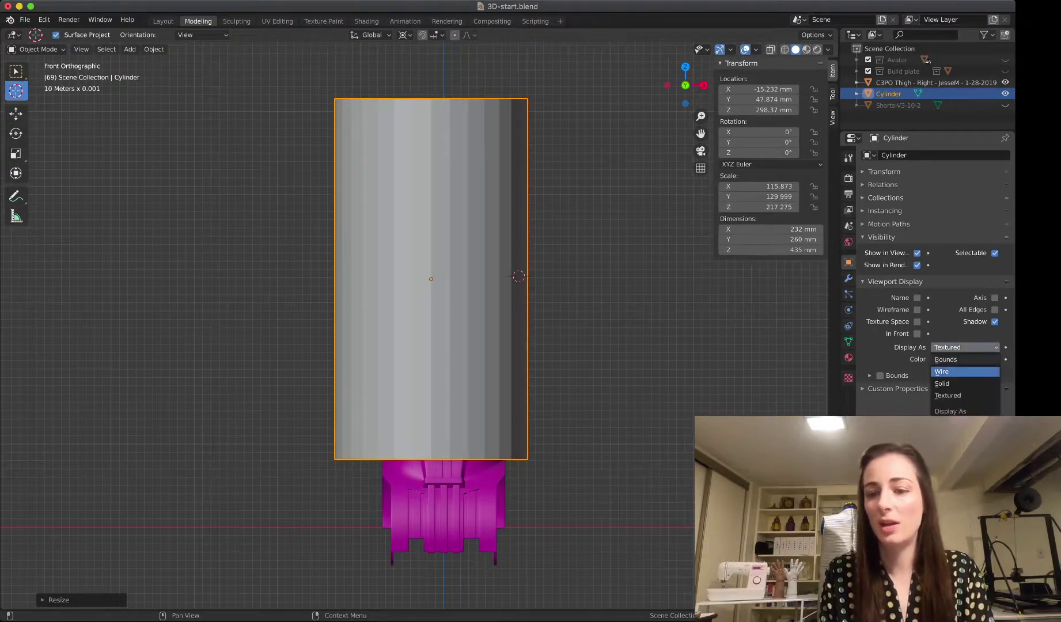
pyautogui.click(956, 372)
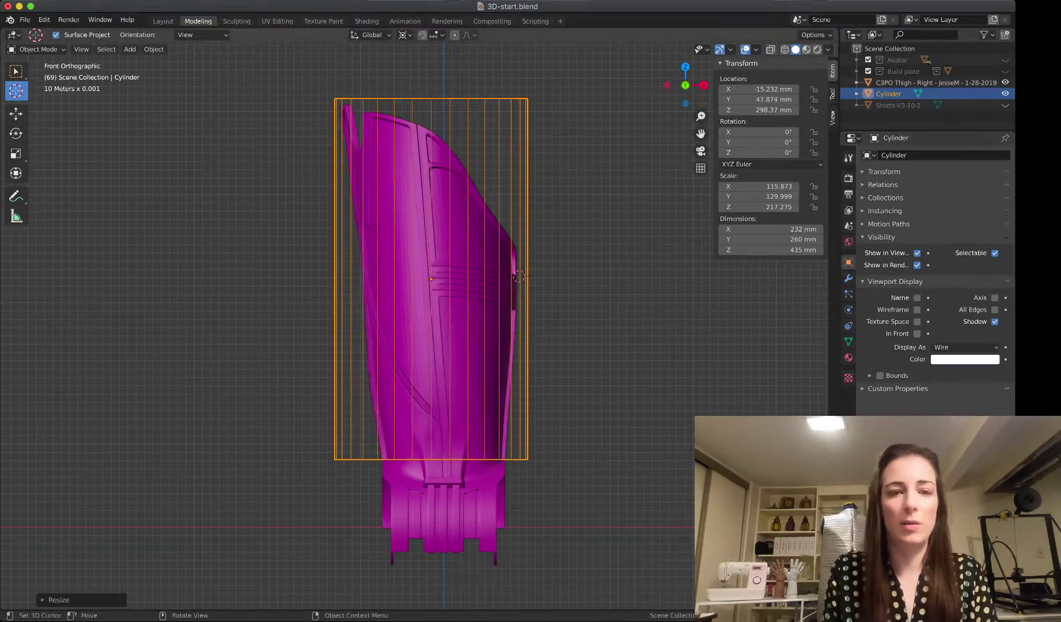
# Place the 3D cursor at the thigh model's upper edge, shorten the cylinder along Z to about 426 mm, and check the front and left views.
pyautogui.moveTo(404, 288); pyautogui.dragTo(651, 231, button='middle')
pyautogui.press('KP_1')
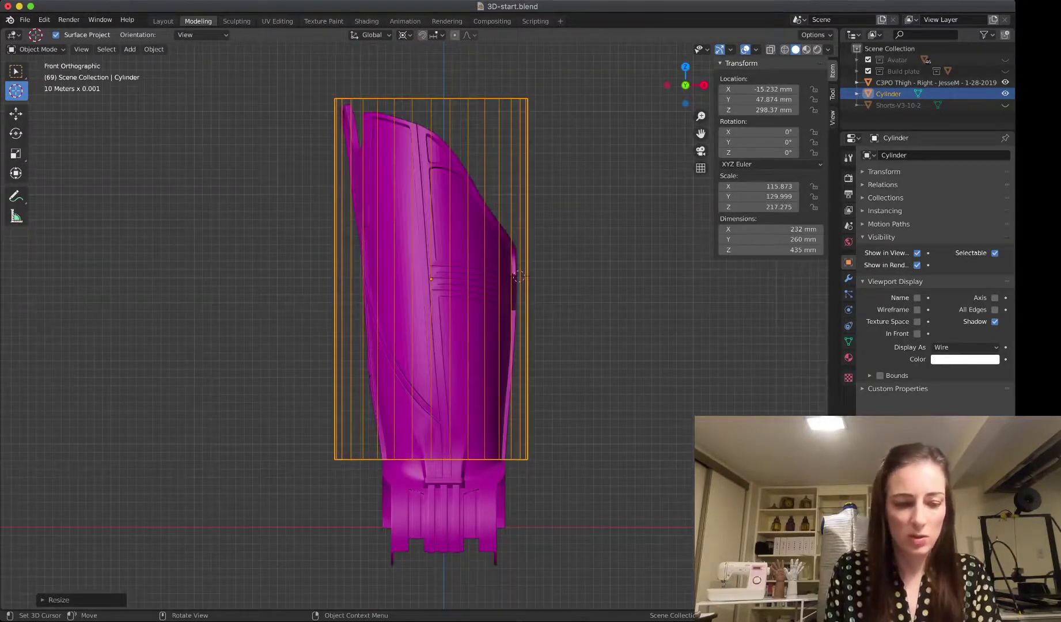
pyautogui.press('KP_3')
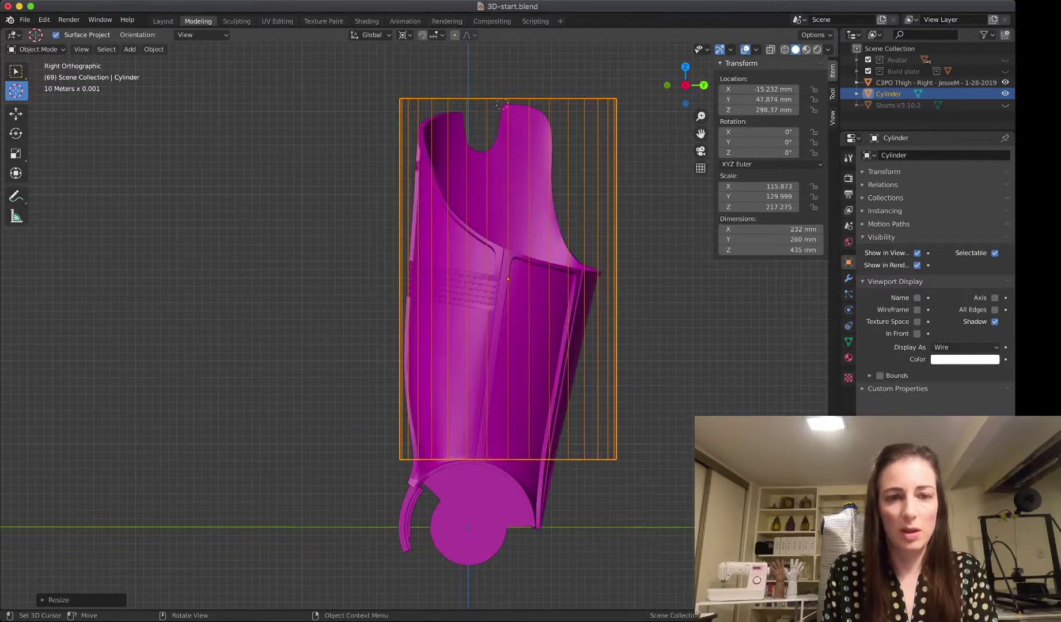
pyautogui.press('s')
pyautogui.press('z')
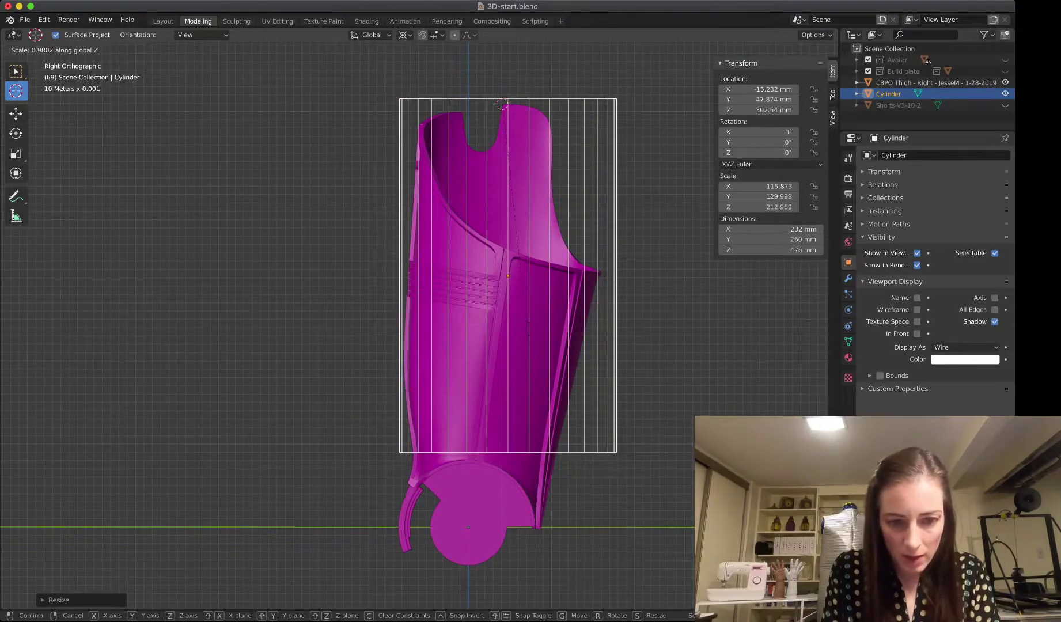
pyautogui.press('Return')
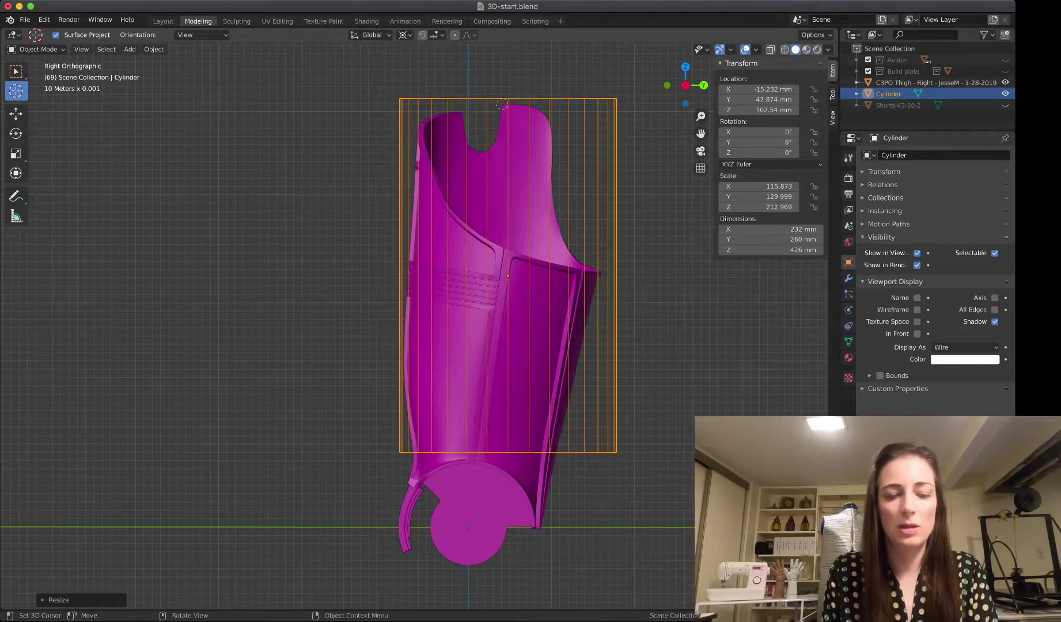
pyautogui.press('KP_1')
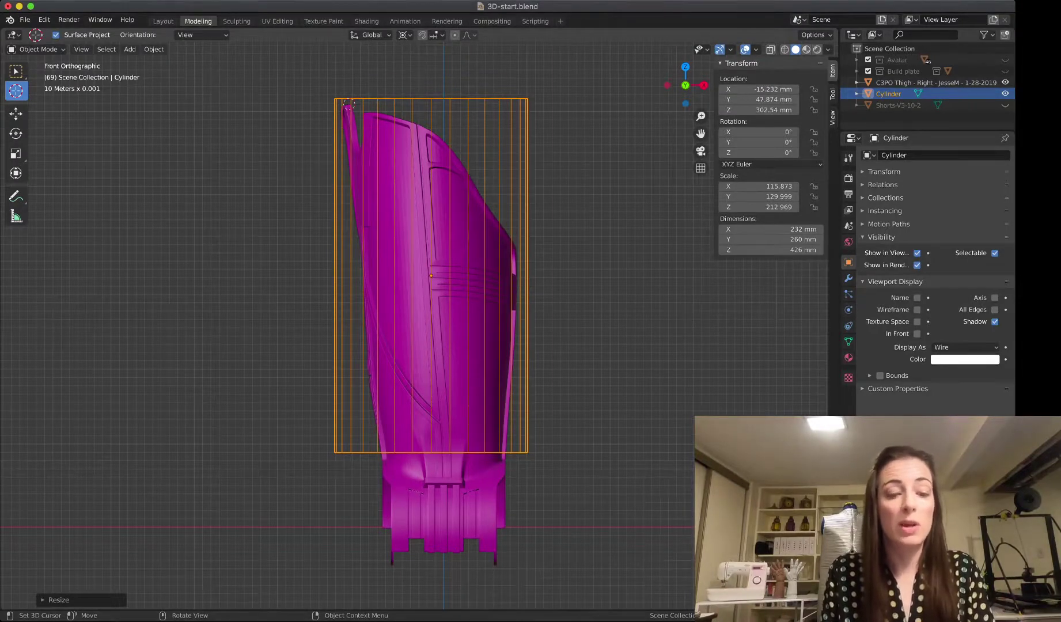
pyautogui.press('ctrl+KP_3')
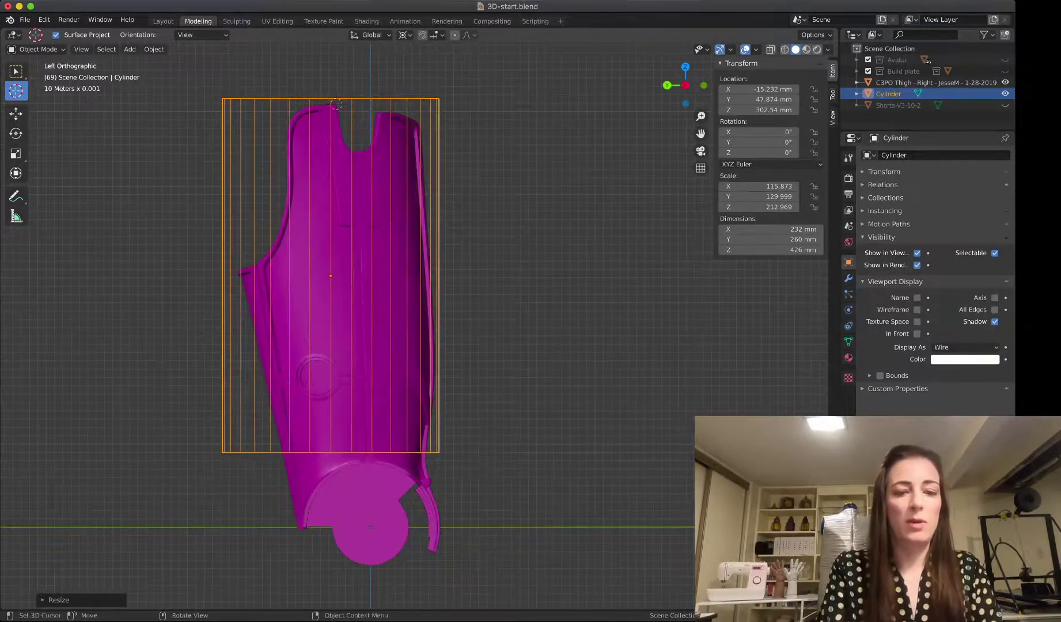